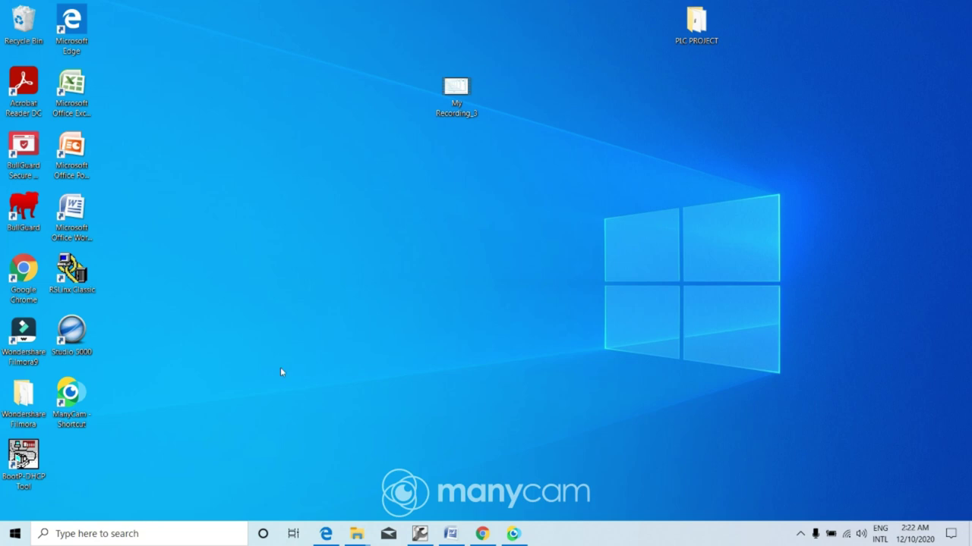
double_click(23, 456)
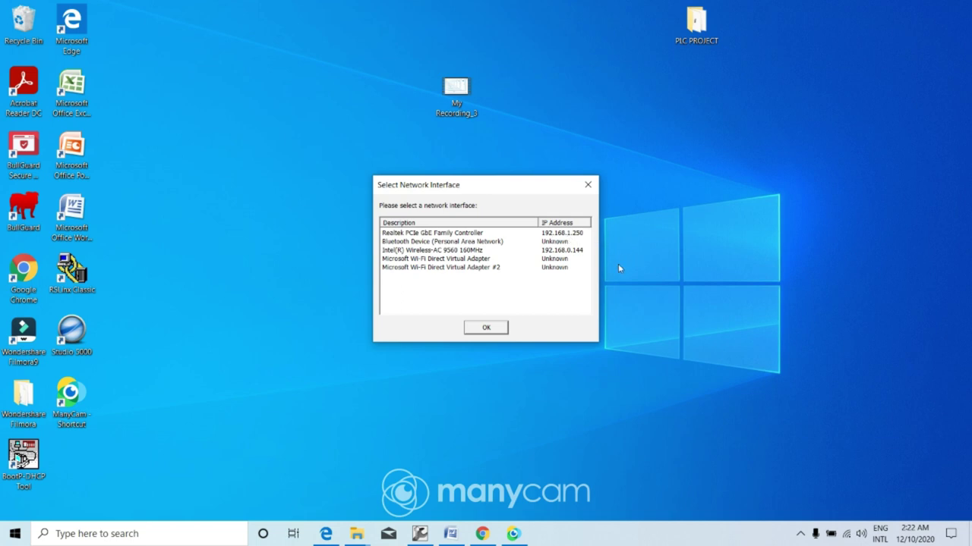
click(493, 328)
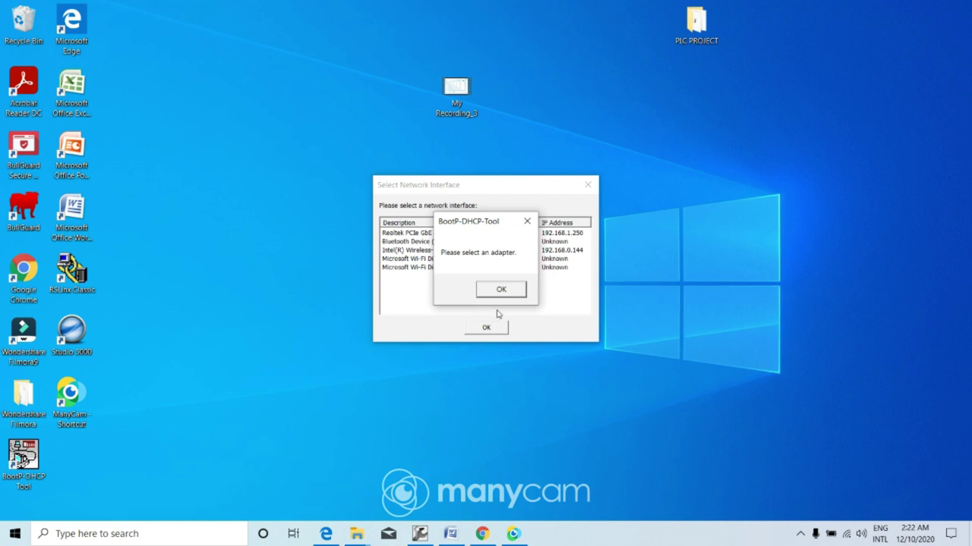
click(501, 289)
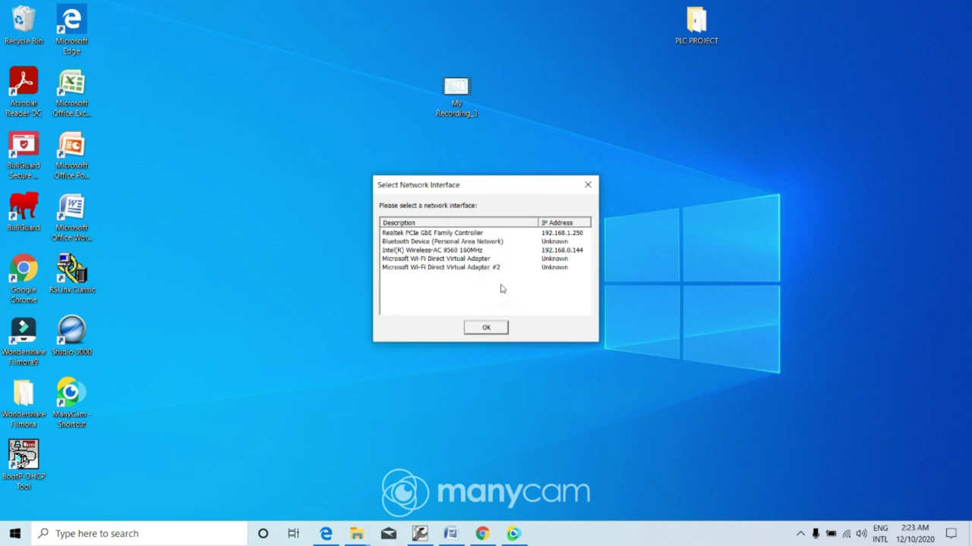
click(587, 184)
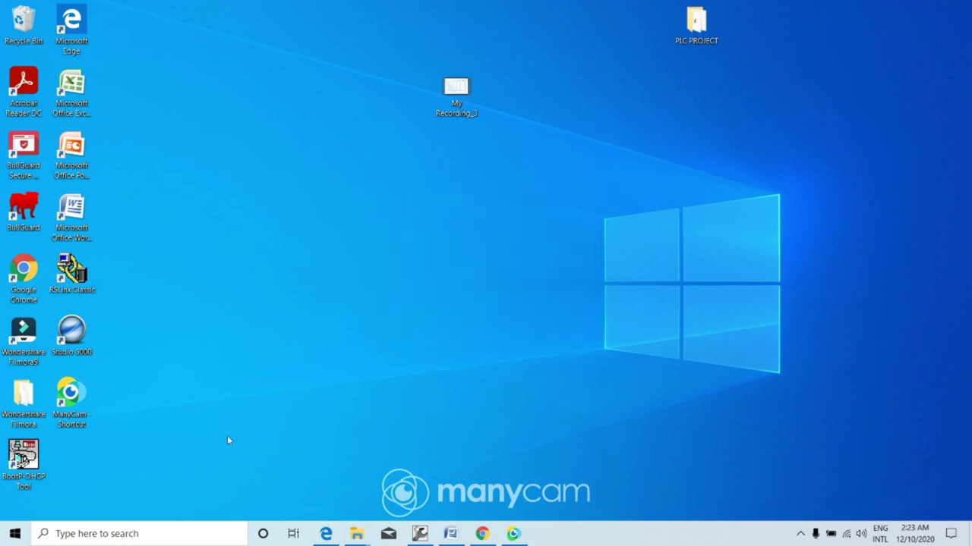
Find Control Panel through the Windows search and open the list of network adapter connections.
click(162, 534)
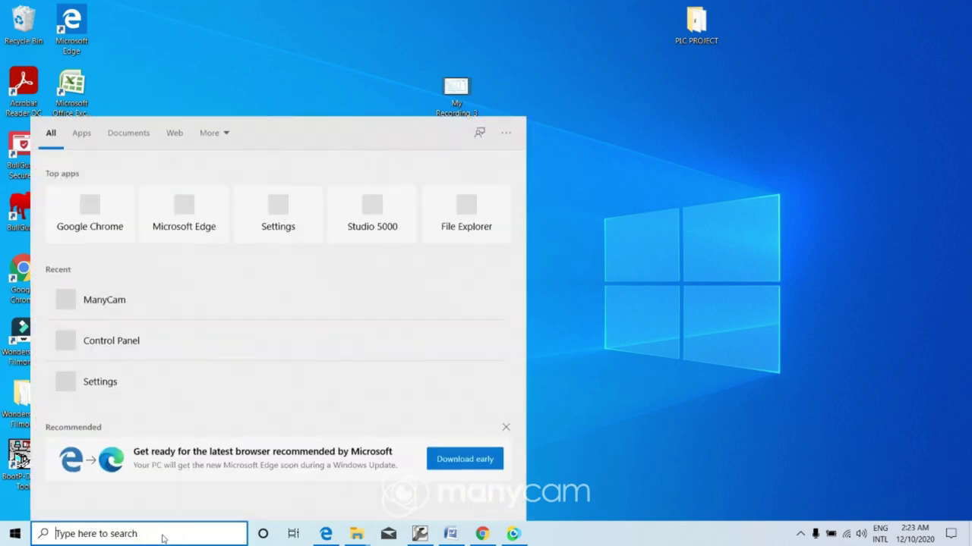
text(CONTRO)
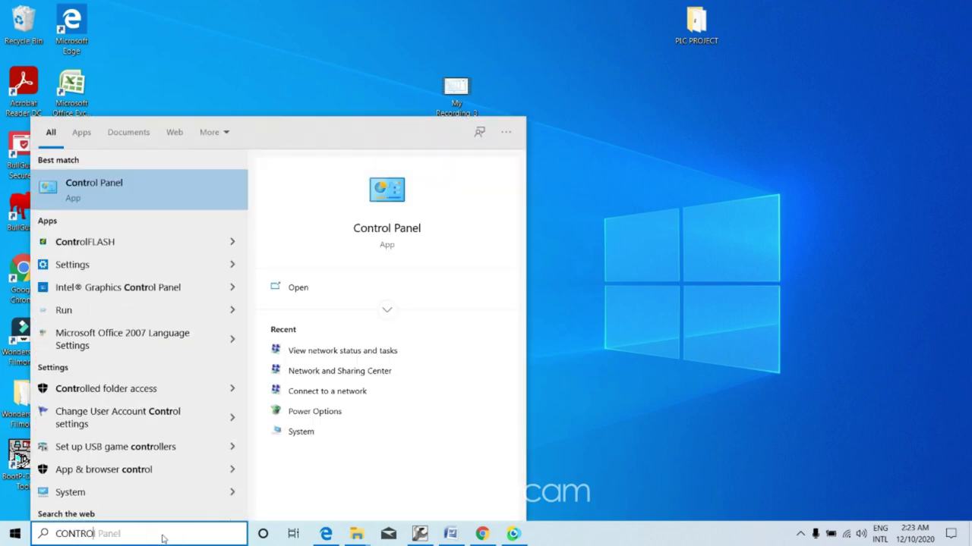
text(L)
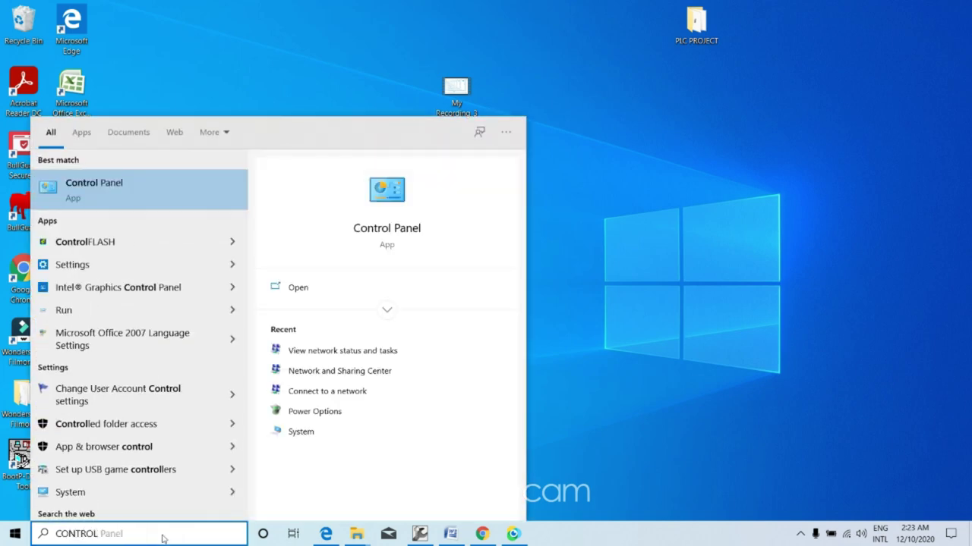
click(390, 232)
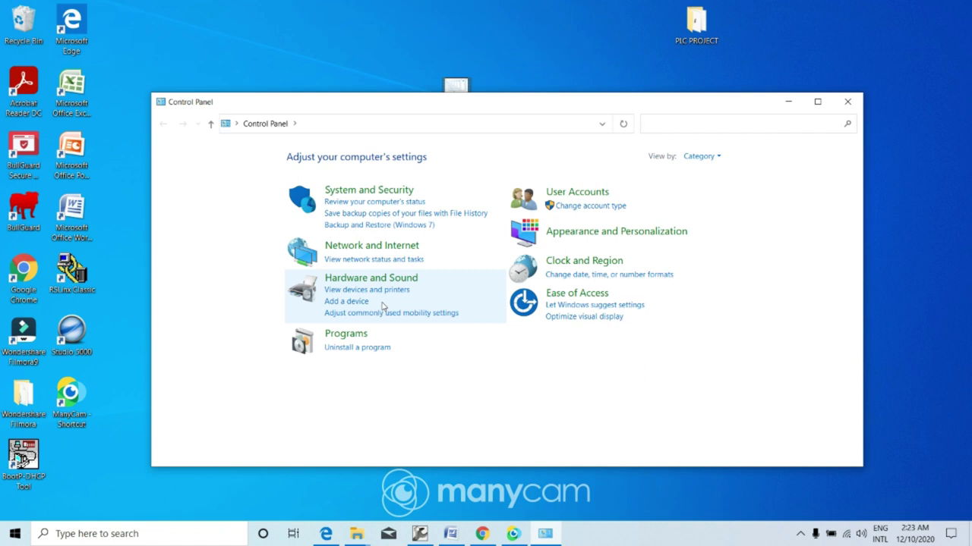
click(387, 261)
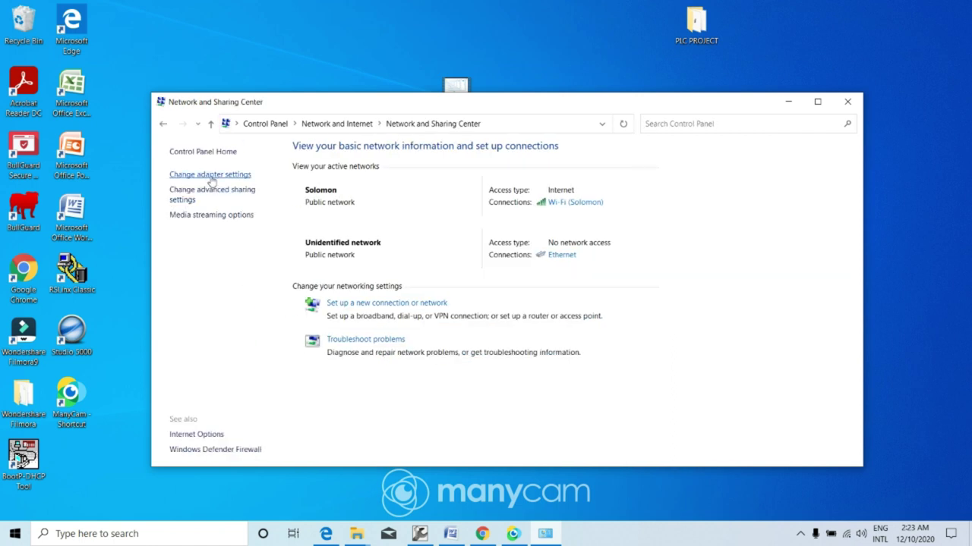
click(210, 175)
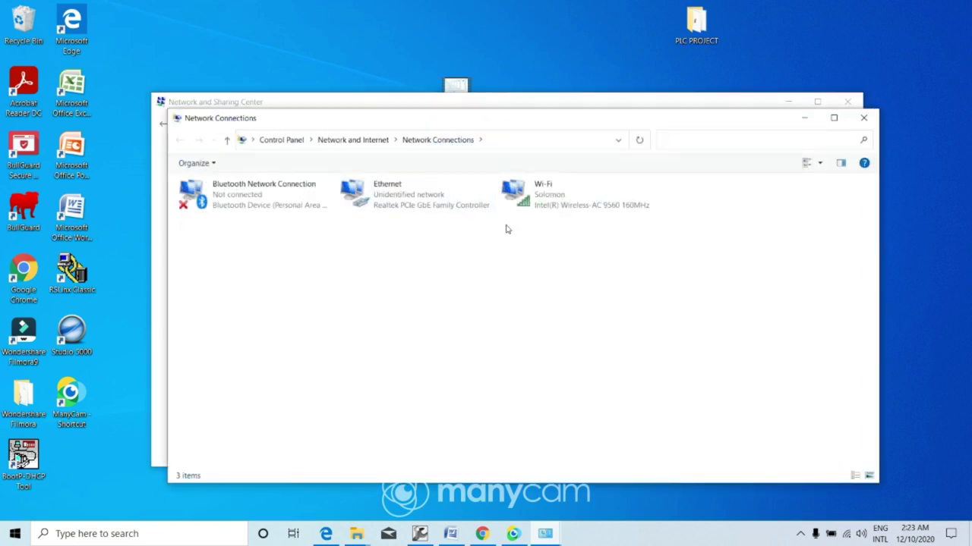
Examine the Ethernet adapter's Internet Protocol Version 4 (TCP/IPv4) settings and close all the network windows.
double_click(400, 199)
click(417, 370)
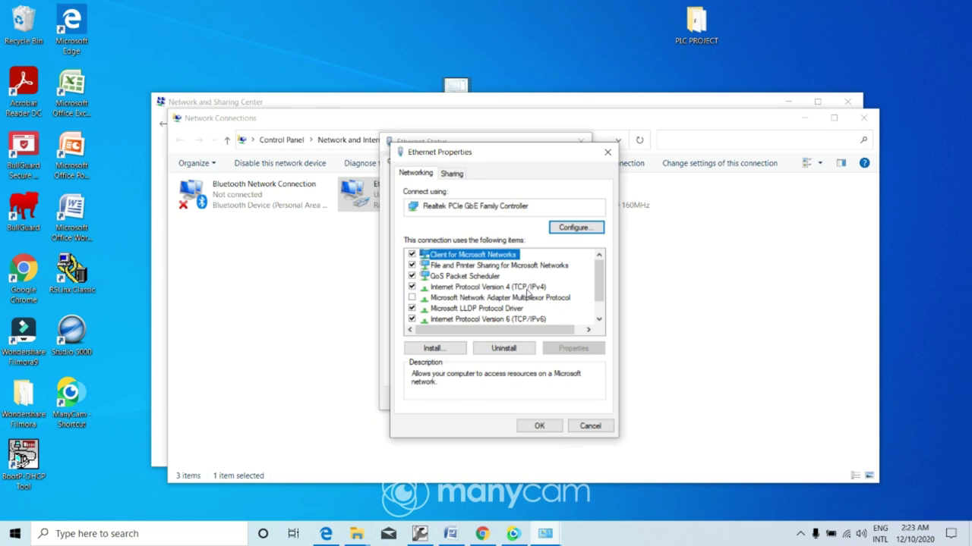
click(541, 289)
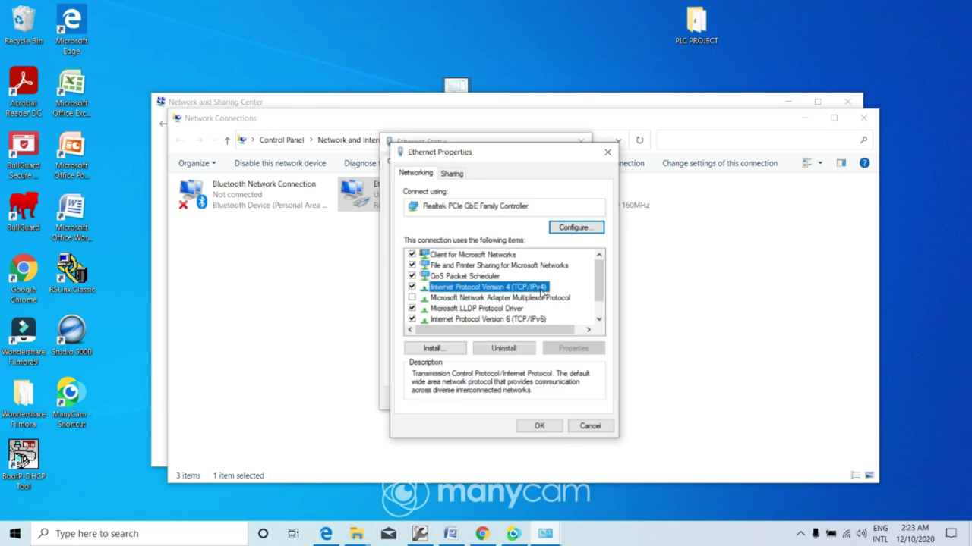
double_click(541, 288)
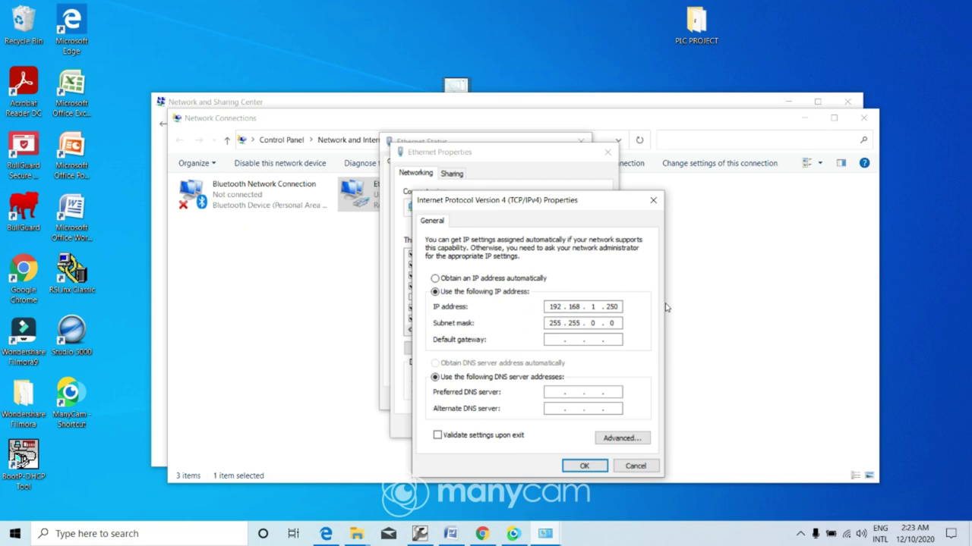
click(583, 468)
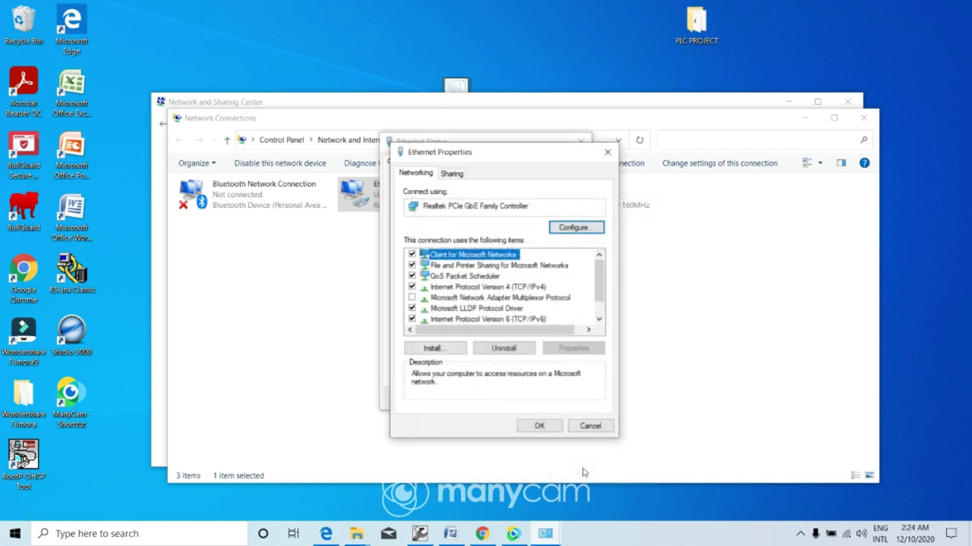
click(551, 429)
click(566, 399)
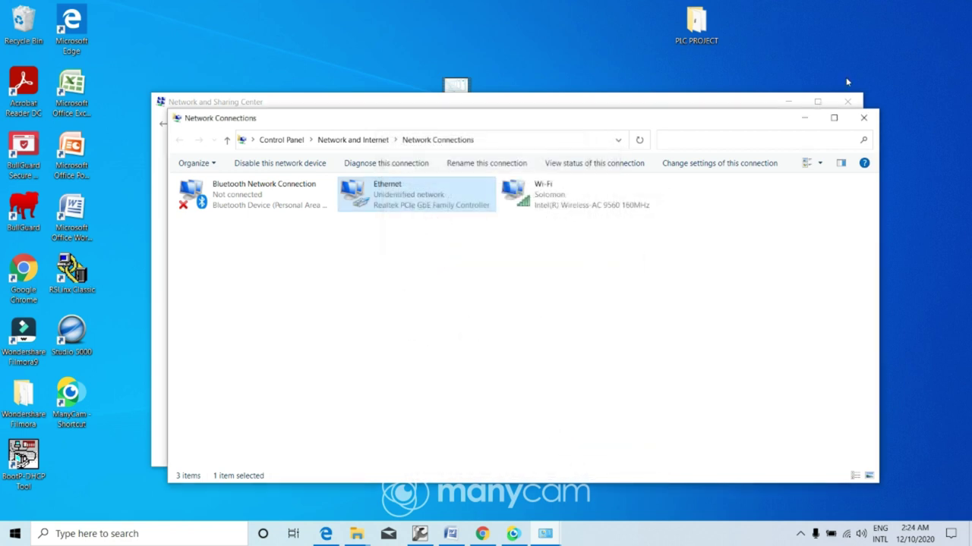
click(864, 117)
click(844, 101)
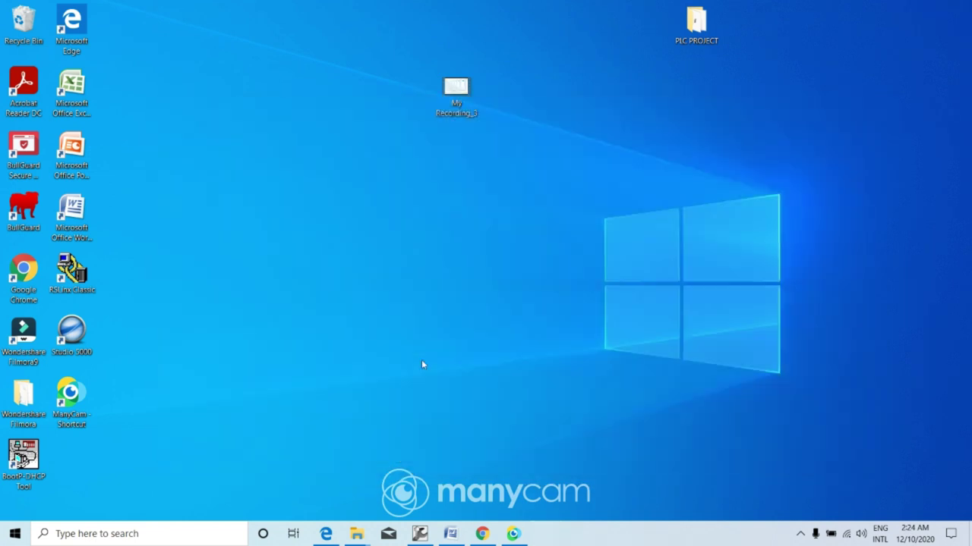
Launch the BootP-DHCP Tool on the Realtek PCIe GbE Family Controller network interface.
double_click(23, 456)
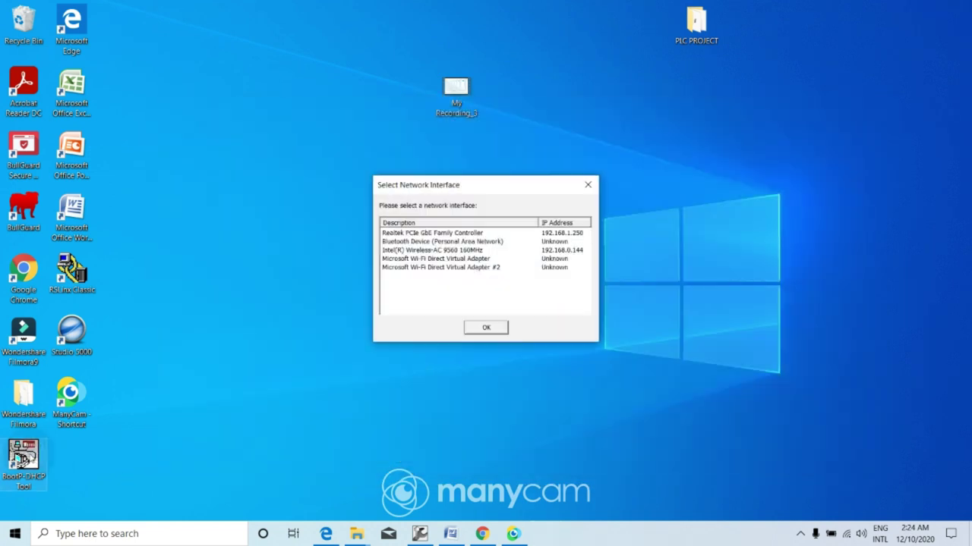
click(548, 235)
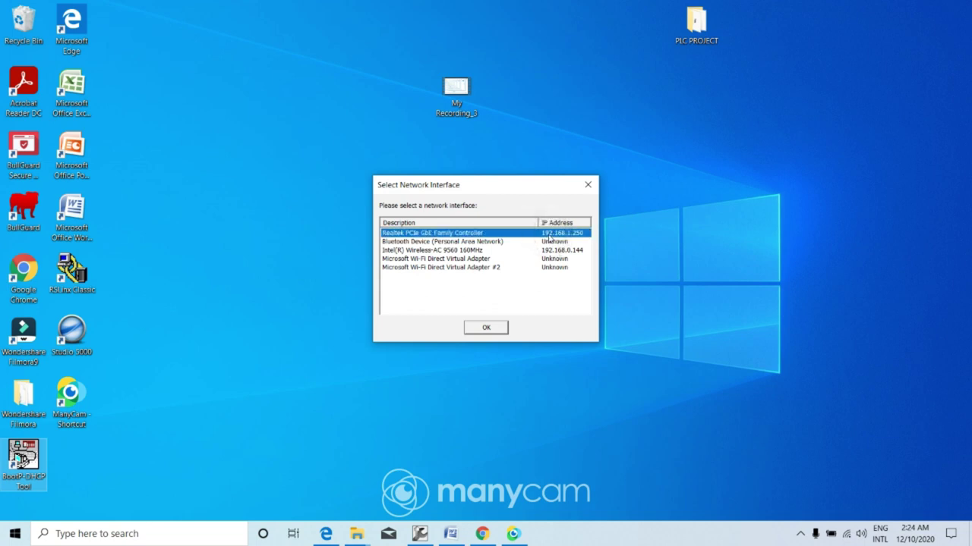
click(494, 328)
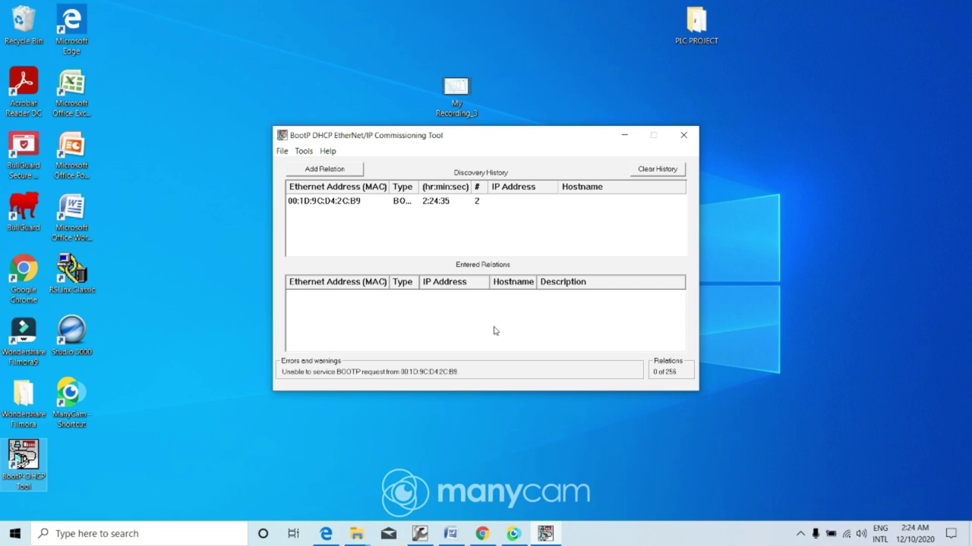
Add a relation for the discovered device in the history, with client IP address 192.168.1.30.
double_click(460, 204)
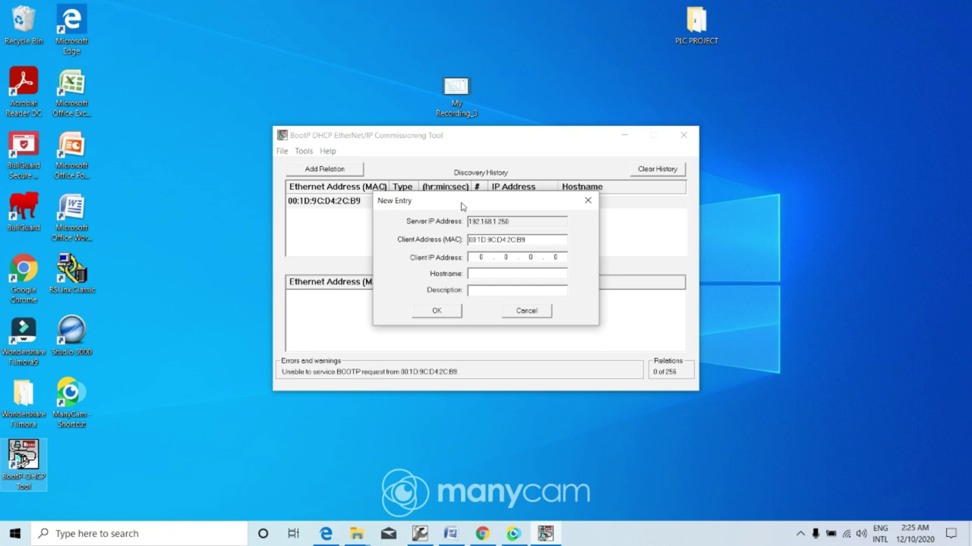
click(483, 257)
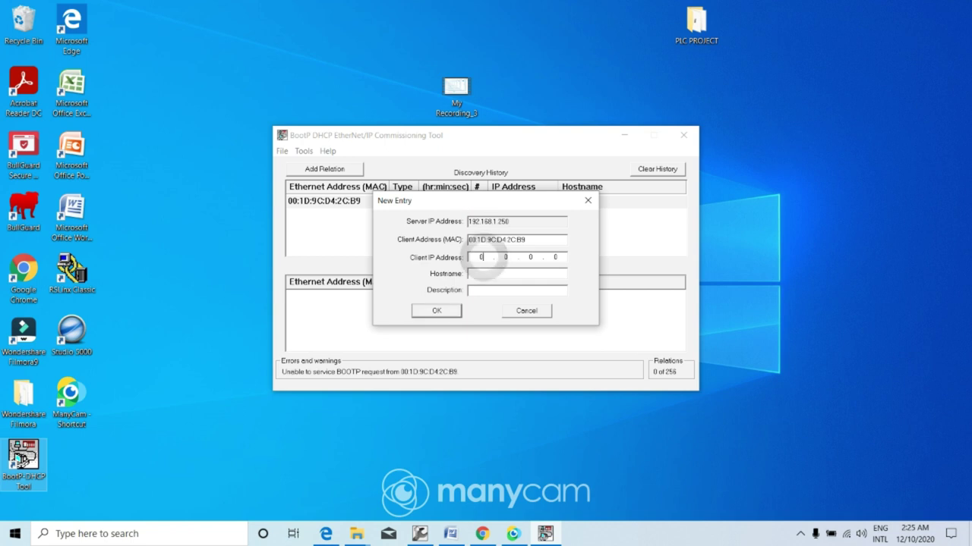
key(BackSpace)
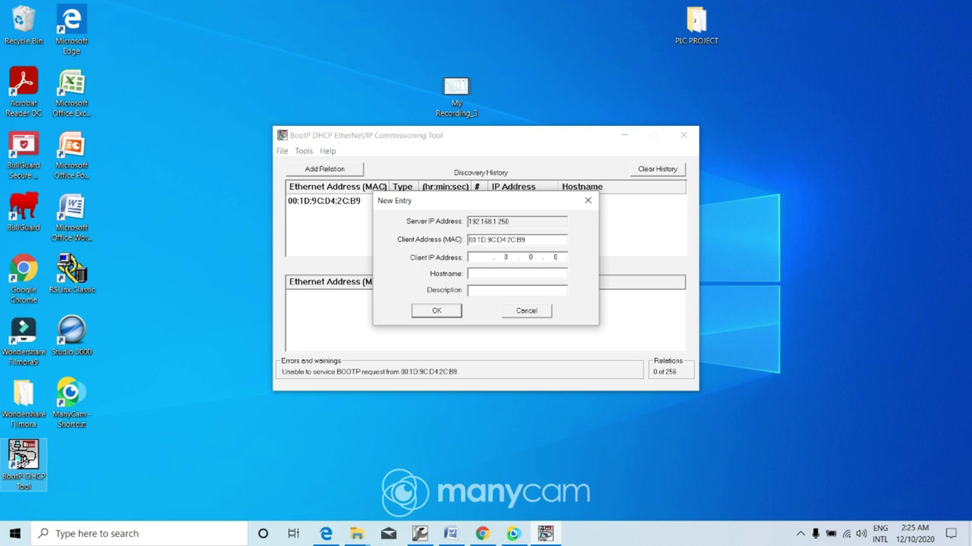
text(192 . 168 . 1)
click(560, 256)
key(BackSpace)
text(30)
click(438, 311)
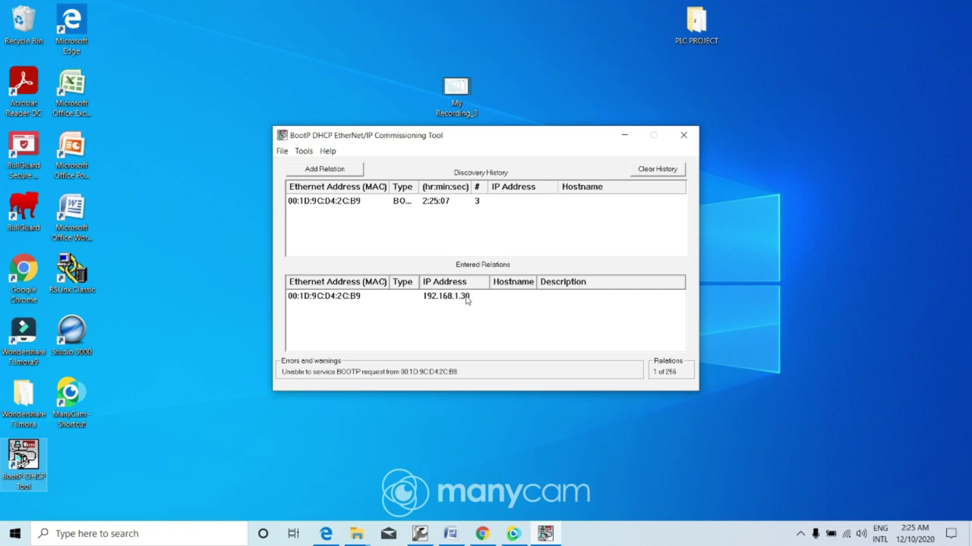
Disable BOOTP/DHCP for the entered relation with IP address 192.168.1.30.
click(467, 298)
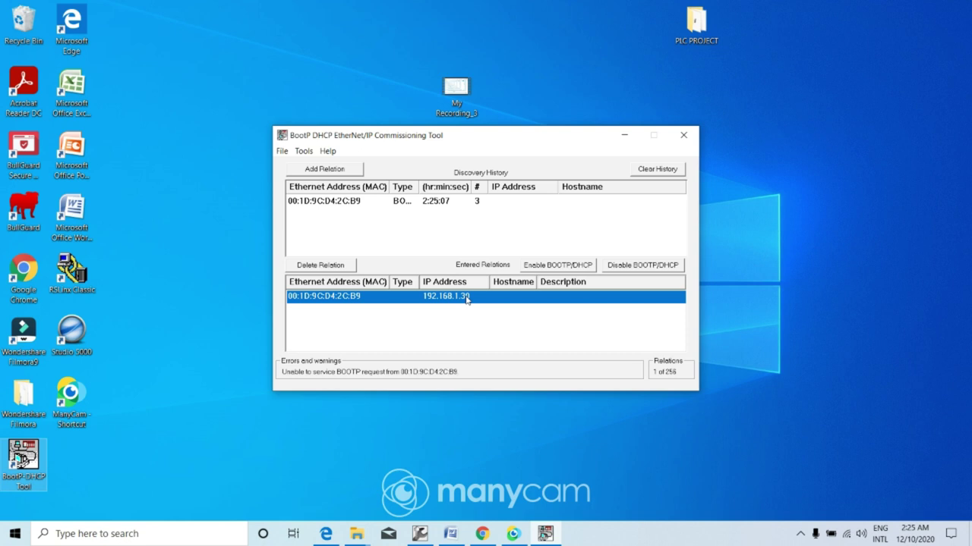
right_click(467, 299)
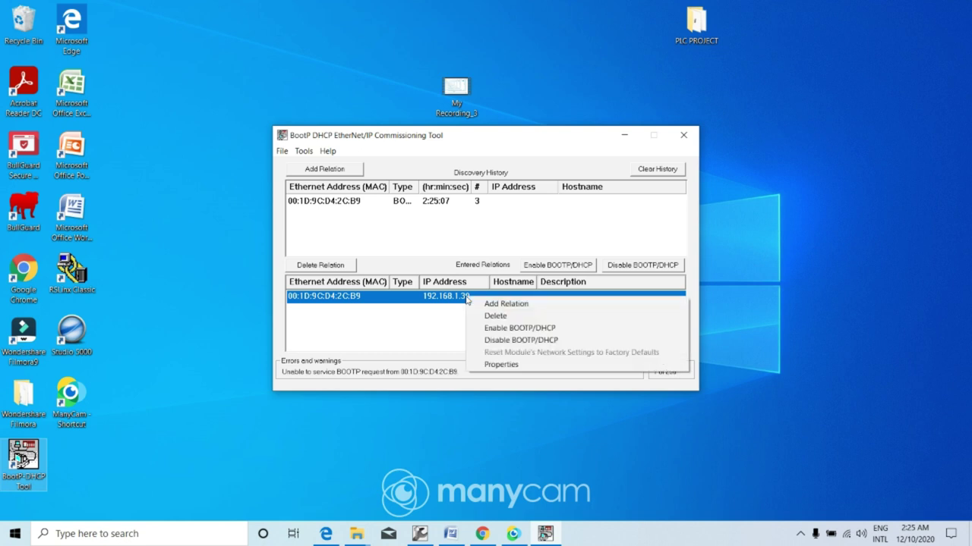
click(514, 340)
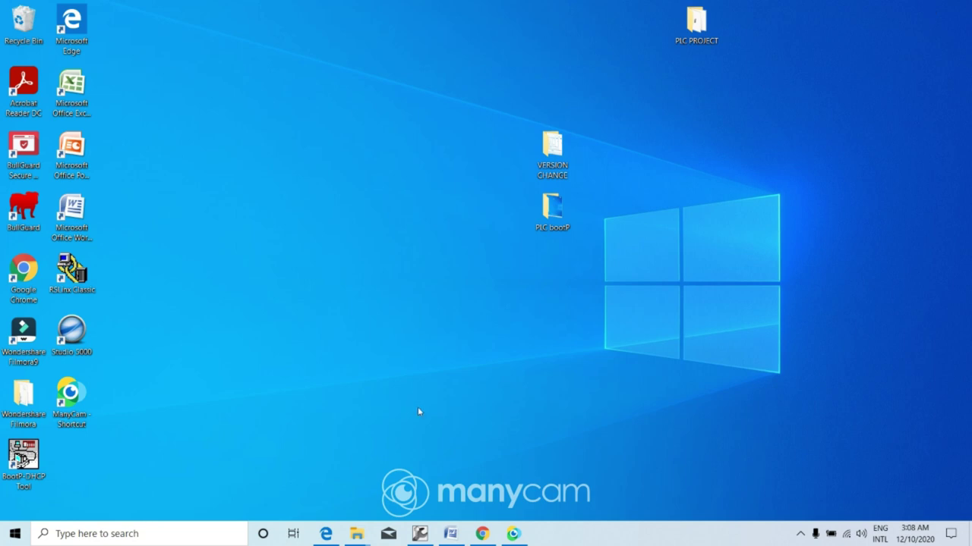
Launch Studio 5000 and start a new Logix project for the 1756-L71 ControlLogix 5570 controller.
double_click(76, 342)
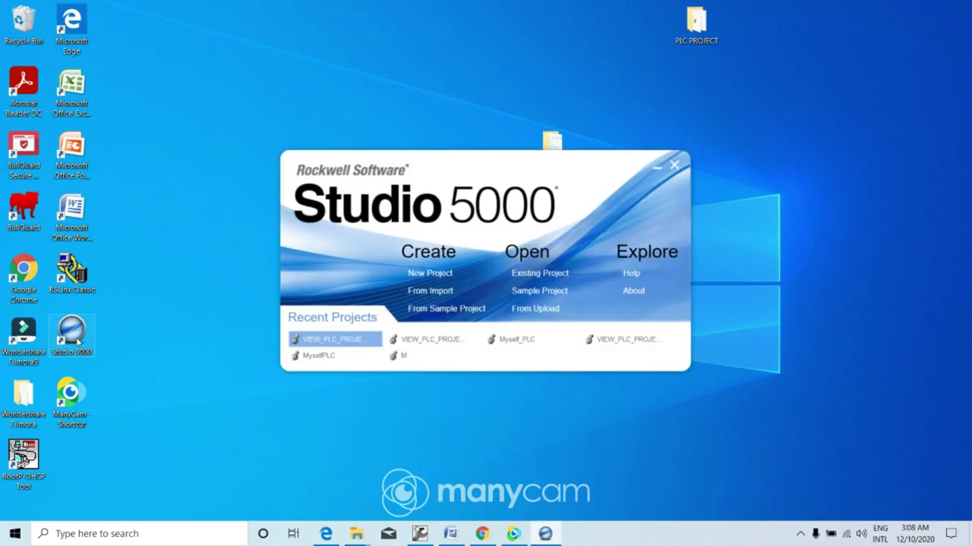
click(427, 273)
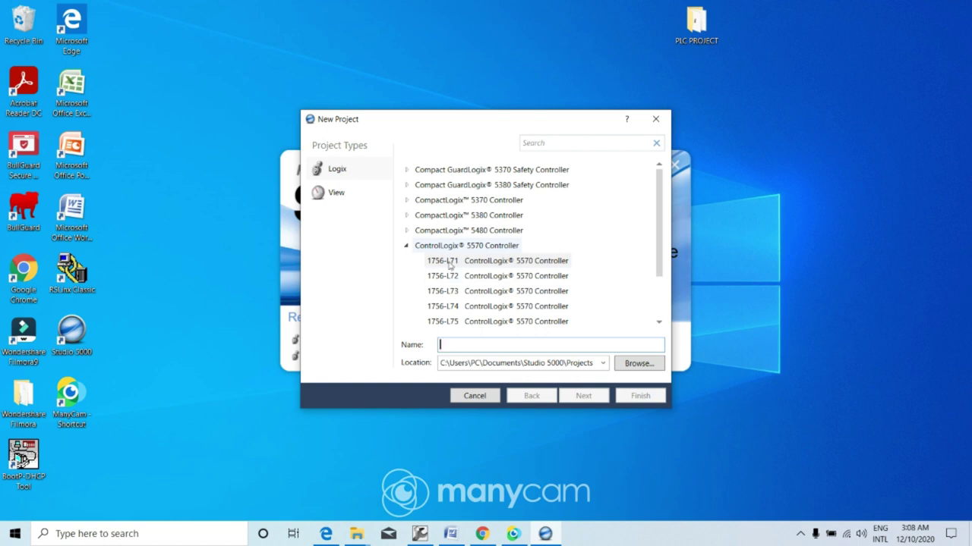
click(450, 263)
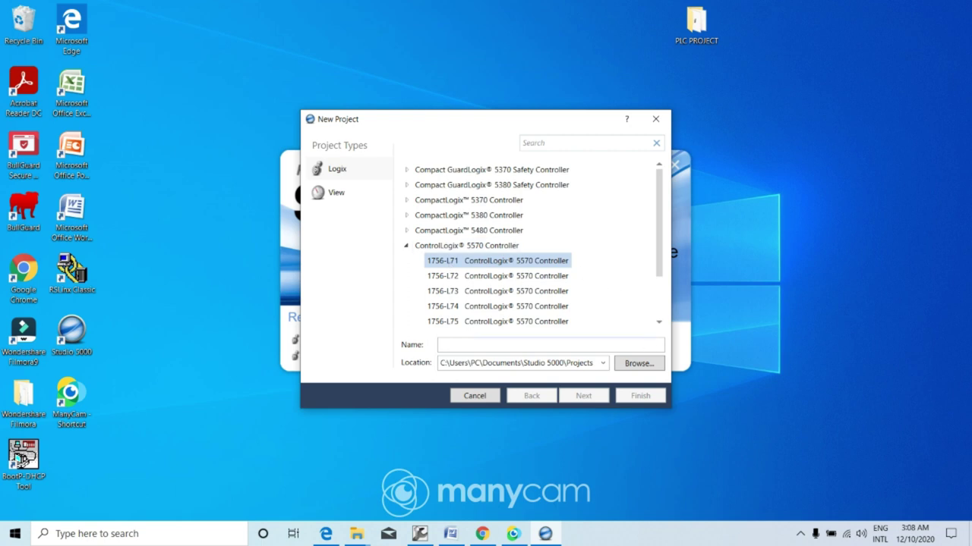
Name the new project PLC_NEW_IP_ADDRESS and proceed to its controller configuration.
click(559, 346)
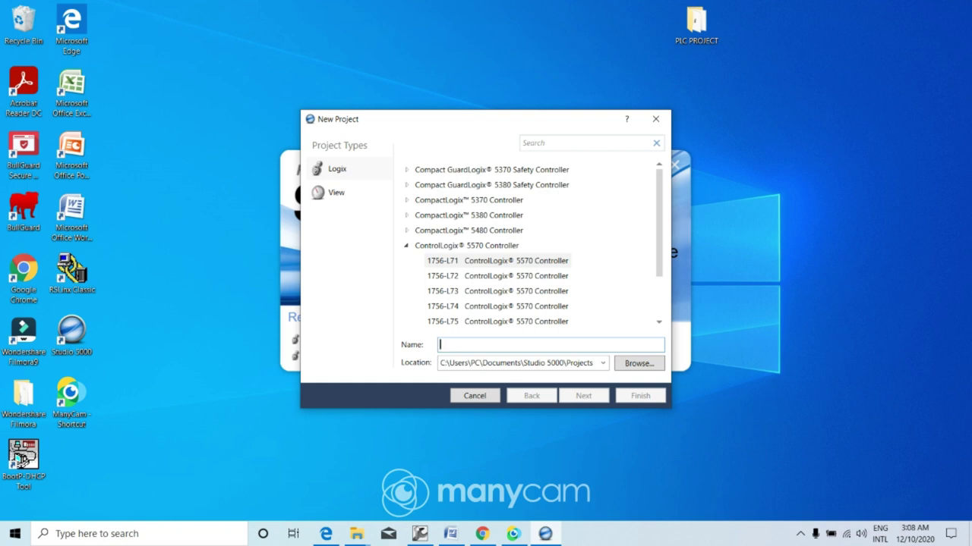
text(PLC)
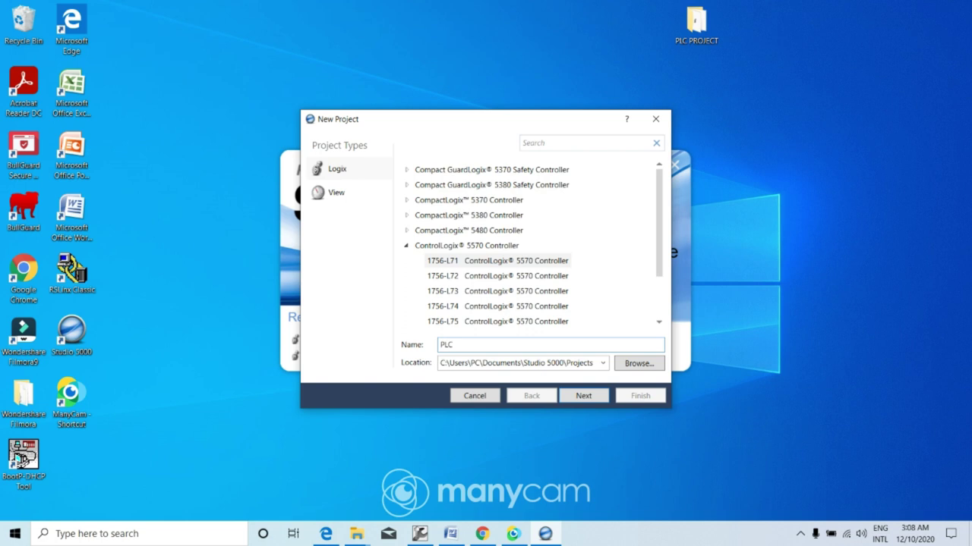
text(_)
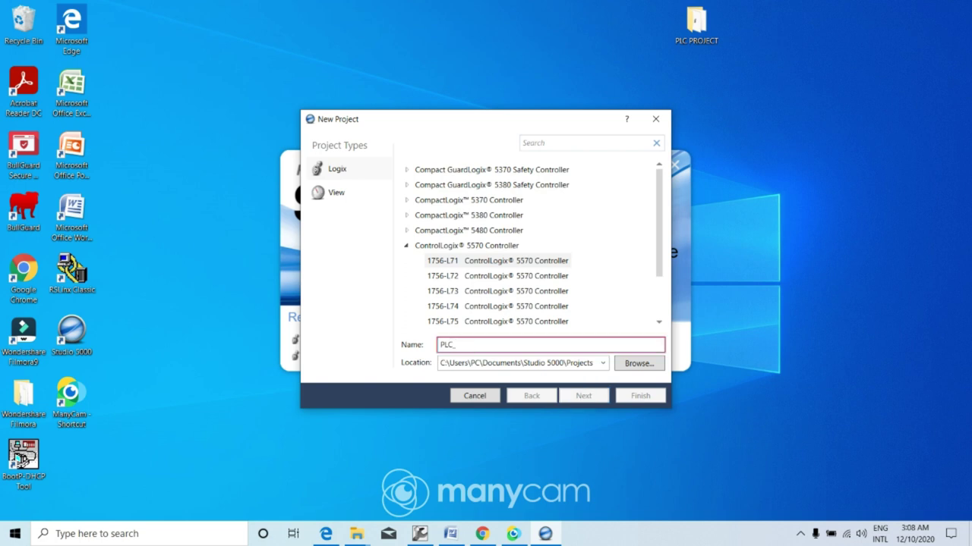
text(NEW_IP)
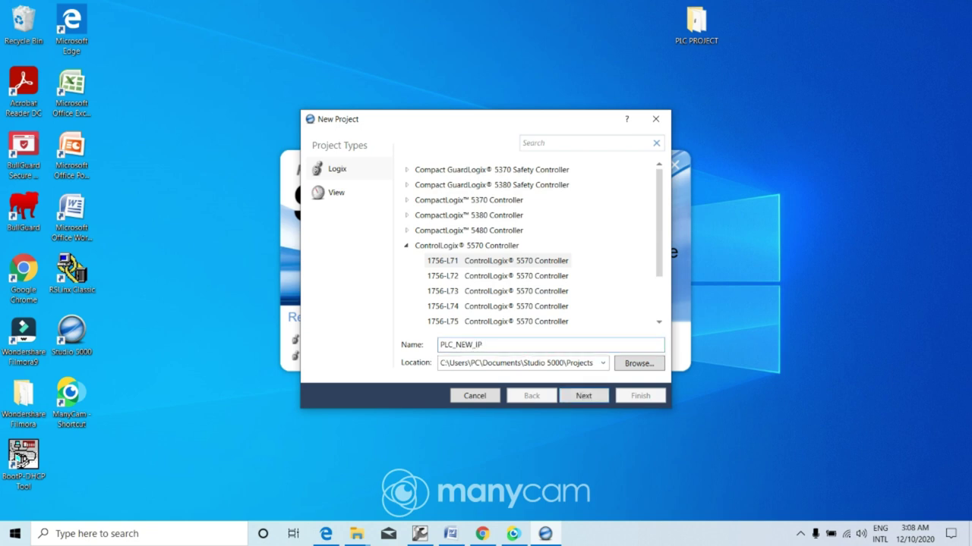
text(_ADRE)
key(BackSpace)
key(BackSpace)
text(DRESS)
click(599, 403)
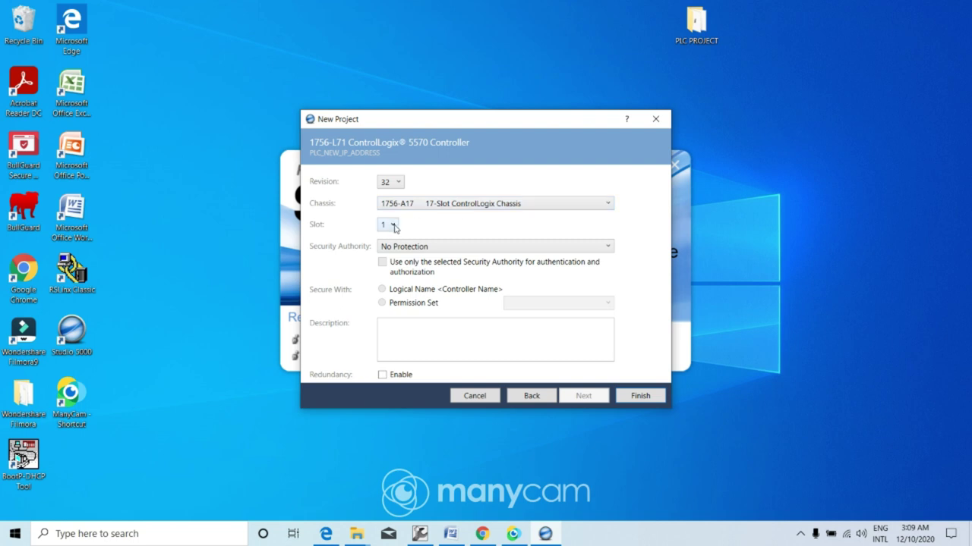
Enter NEW IP ADDRESS as the project description and finish creating the project.
click(469, 338)
text(nEW IP a)
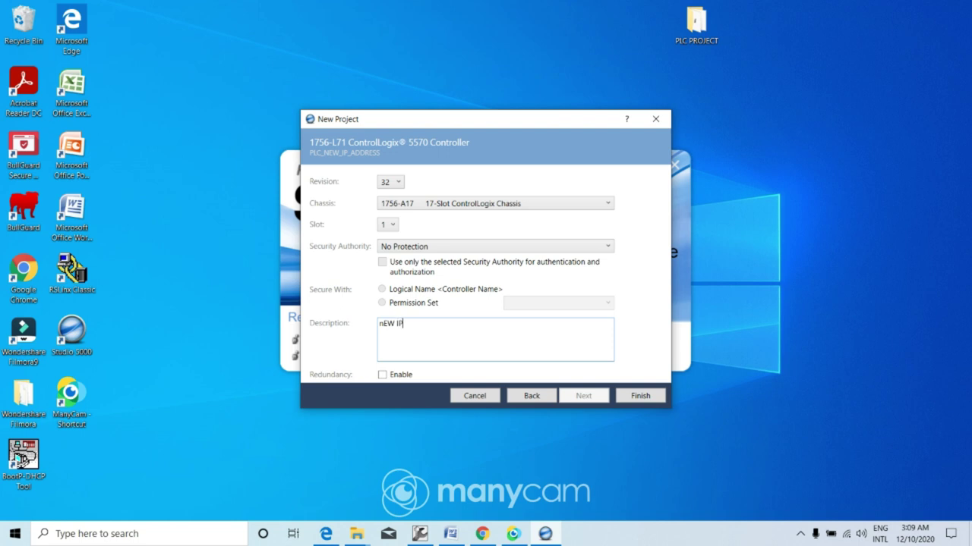
text(d)
key(BackSpace)
key(BackSpace)
key(BackSpace)
key(BackSpace)
key(BackSpace)
key(BackSpace)
key(BackSpace)
key(BackSpace)
key(BackSpace)
text(NEW IP ADDRESS)
click(640, 396)
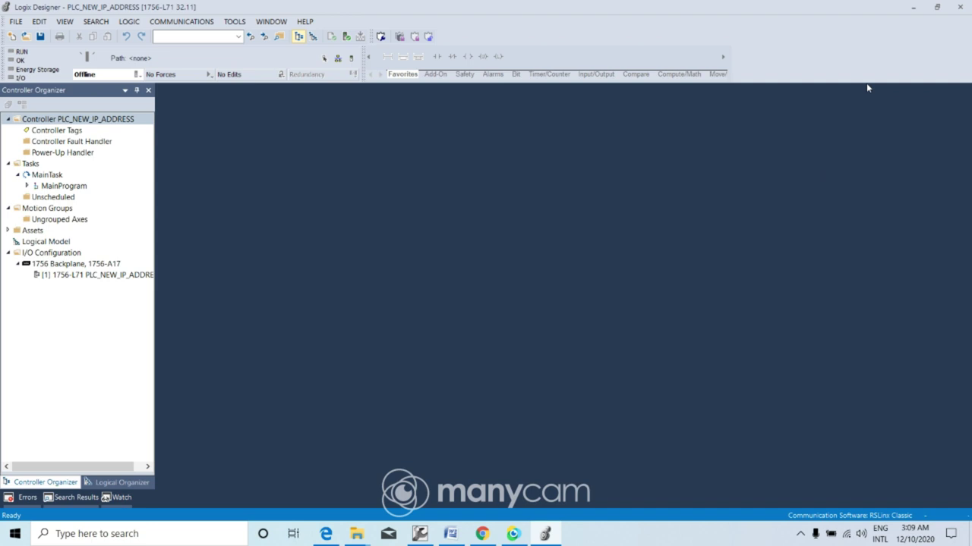
Switch to RSLinx Classic and start adding a new driver of the Ethernet devices type.
click(913, 7)
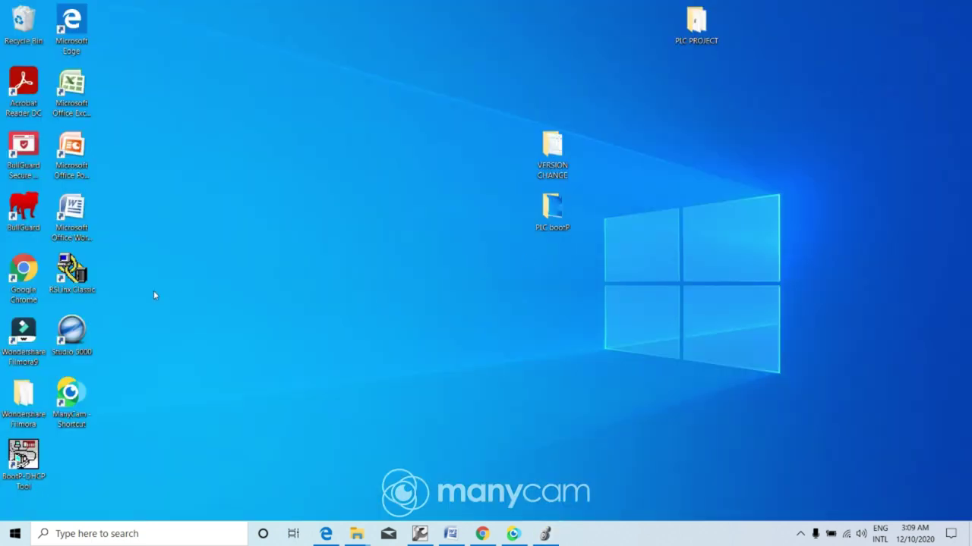
double_click(79, 277)
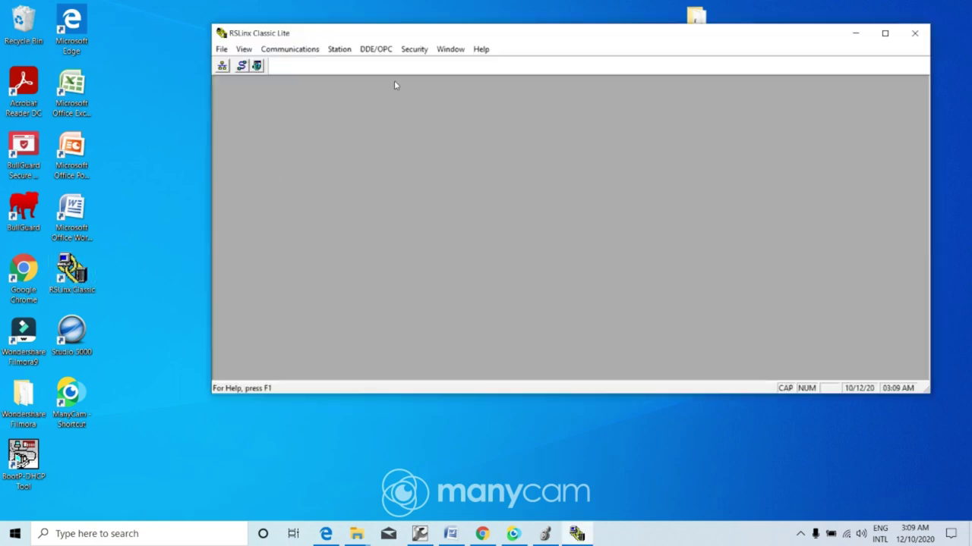
click(311, 51)
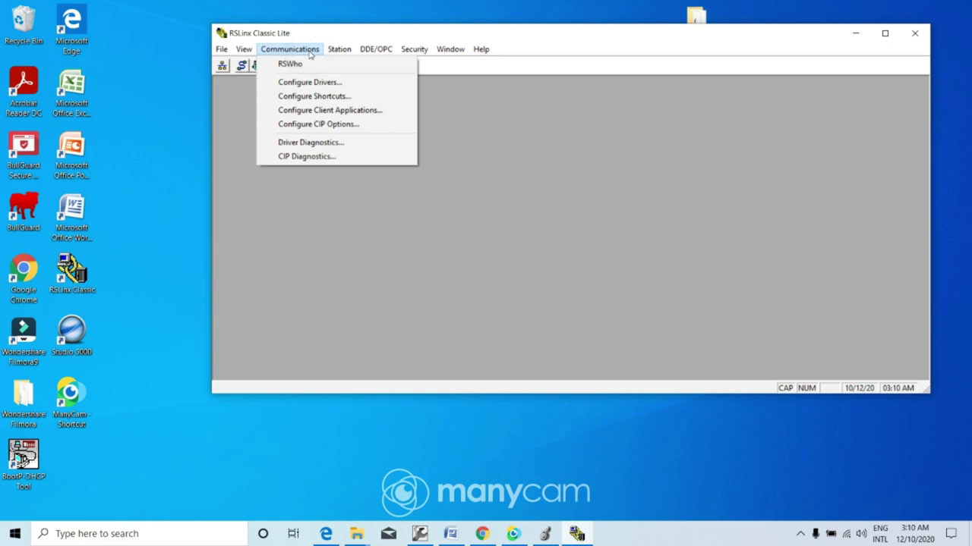
click(309, 82)
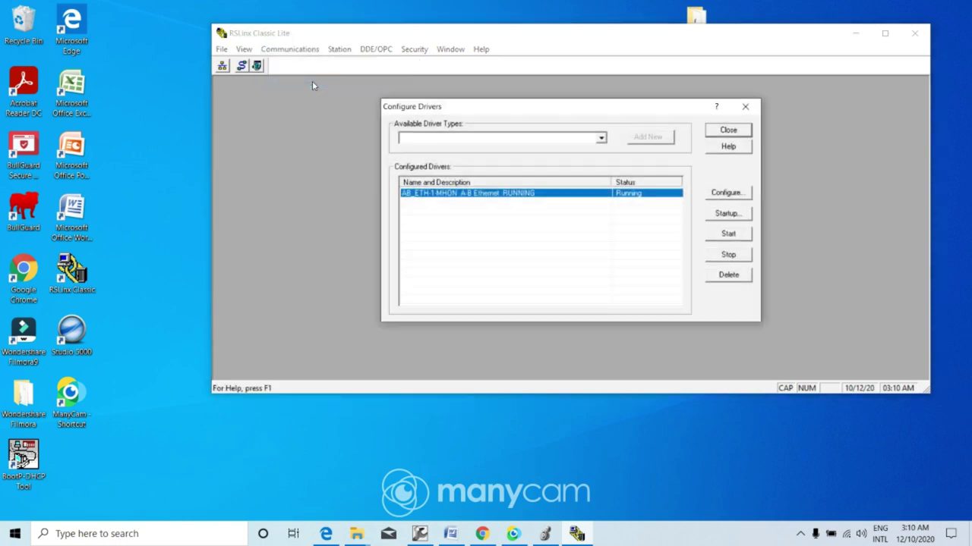
click(601, 139)
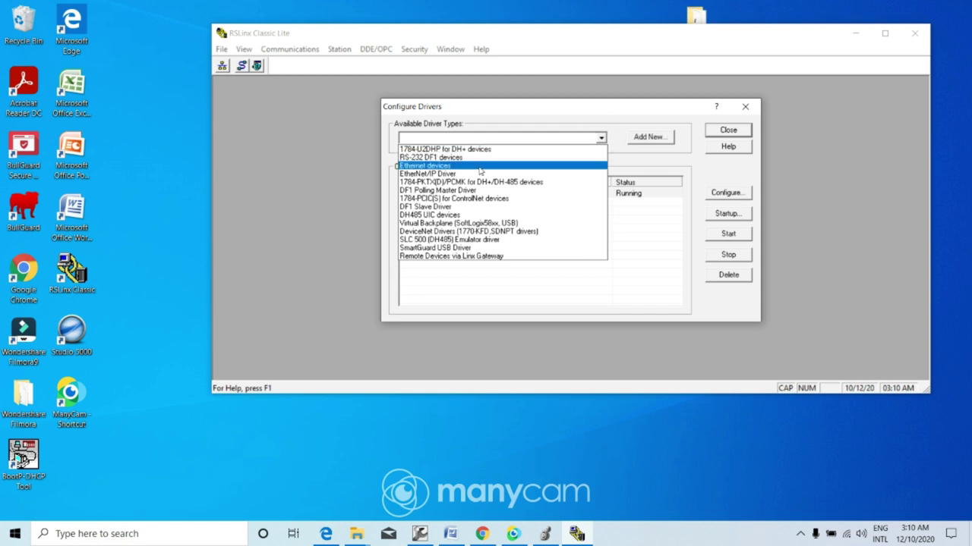
click(478, 166)
click(647, 138)
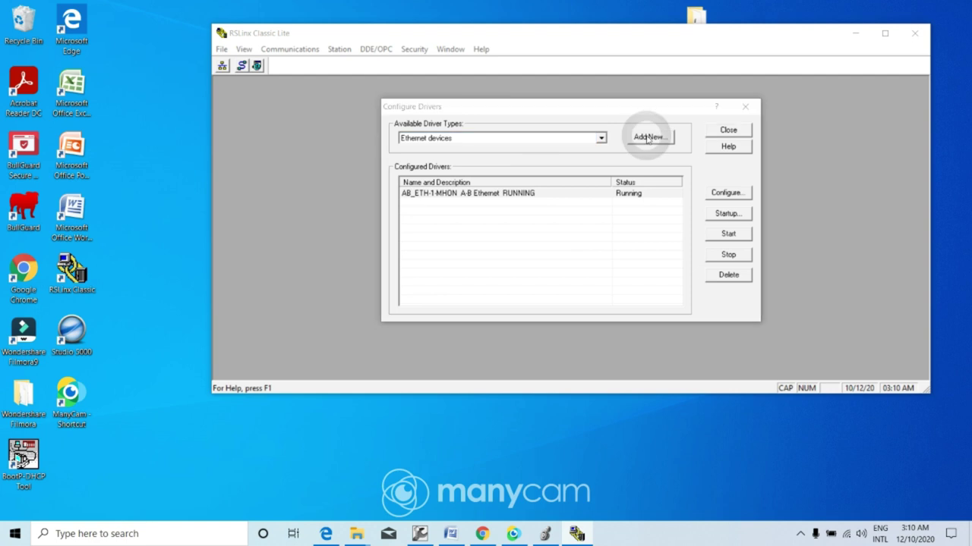
Try to name the new Ethernet driver AB_ETH-2-NEW IP.
click(537, 229)
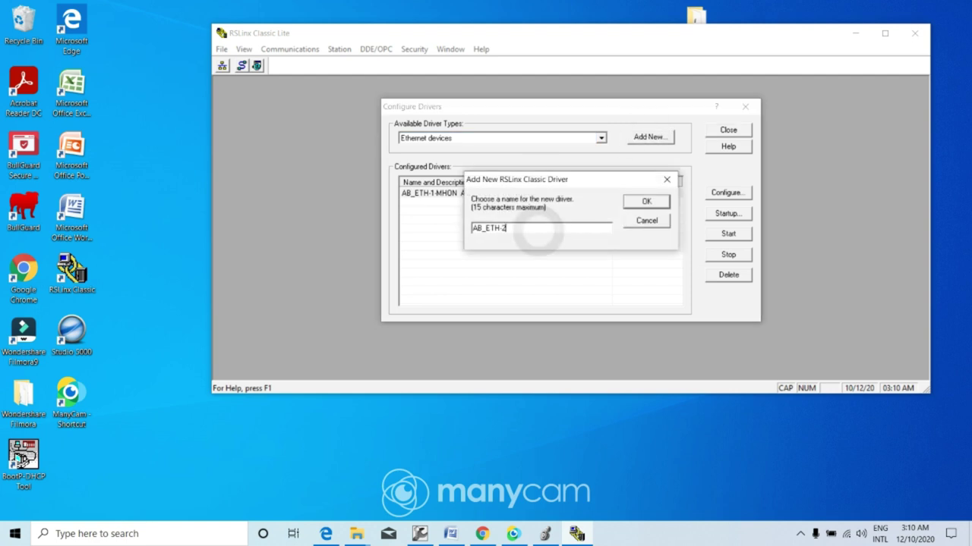
text(-)
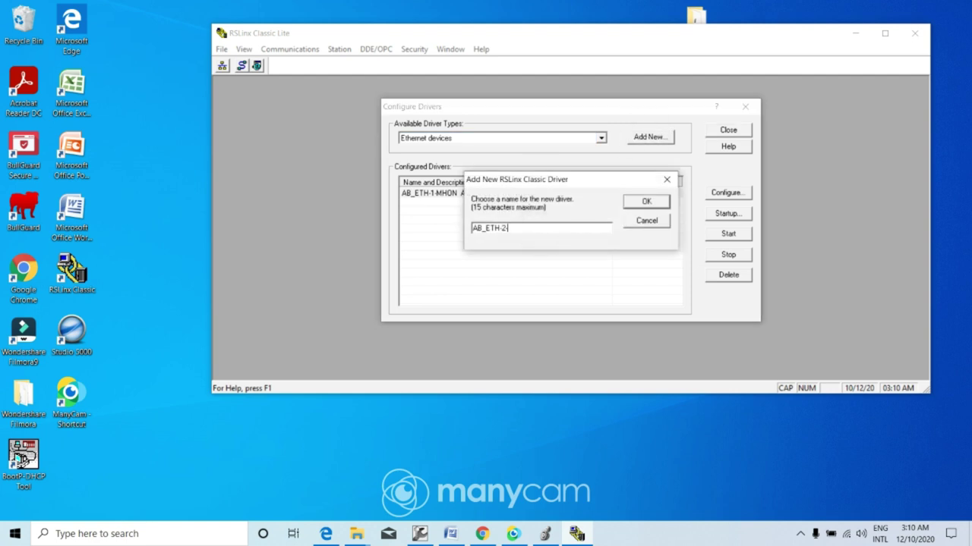
text(EW IP)
click(641, 205)
click(641, 203)
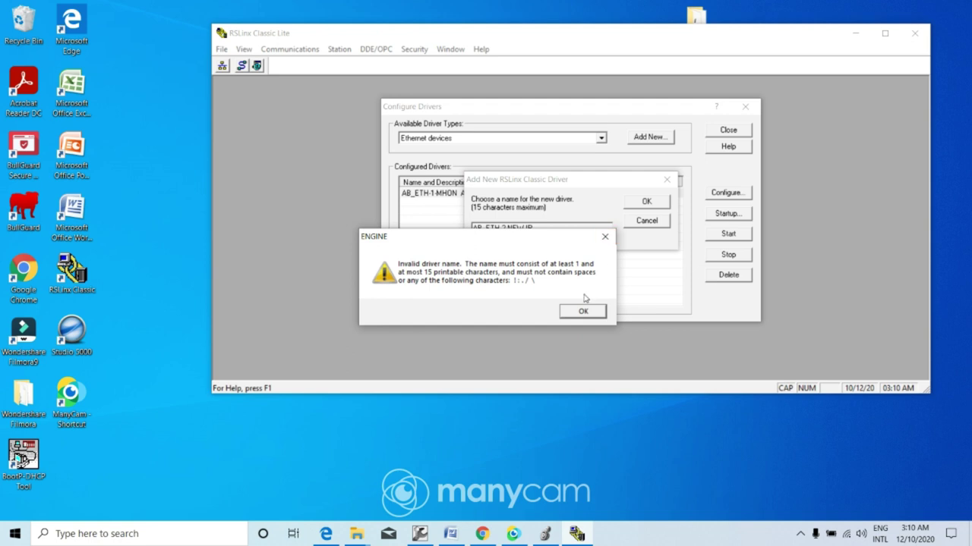
Name the new Ethernet driver AB_ETH-2-NEWIP and proceed to its station mapping.
click(601, 242)
click(542, 229)
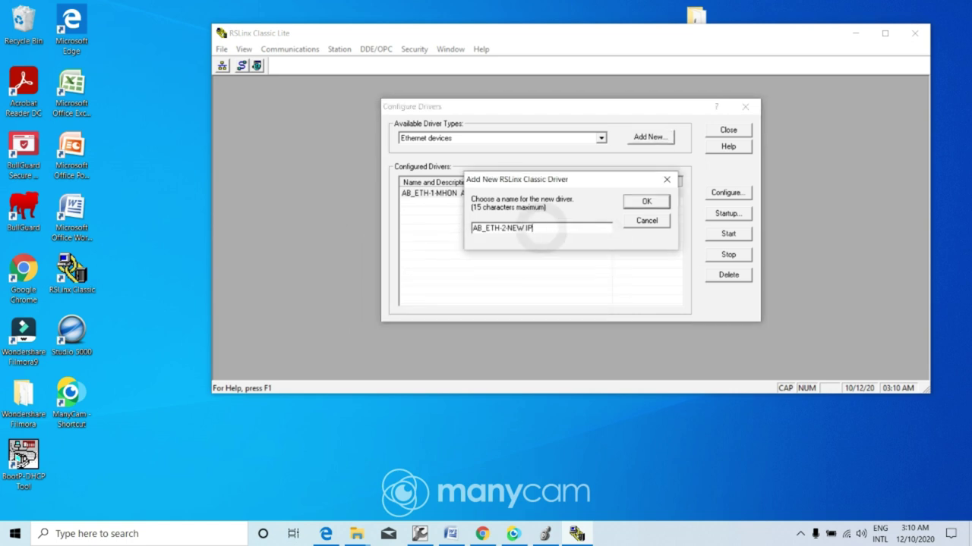
key(BackSpace)
key(BackSpace)
key(BackSpace)
key(BackSpace)
key(BackSpace)
key(BackSpace)
key(BackSpace)
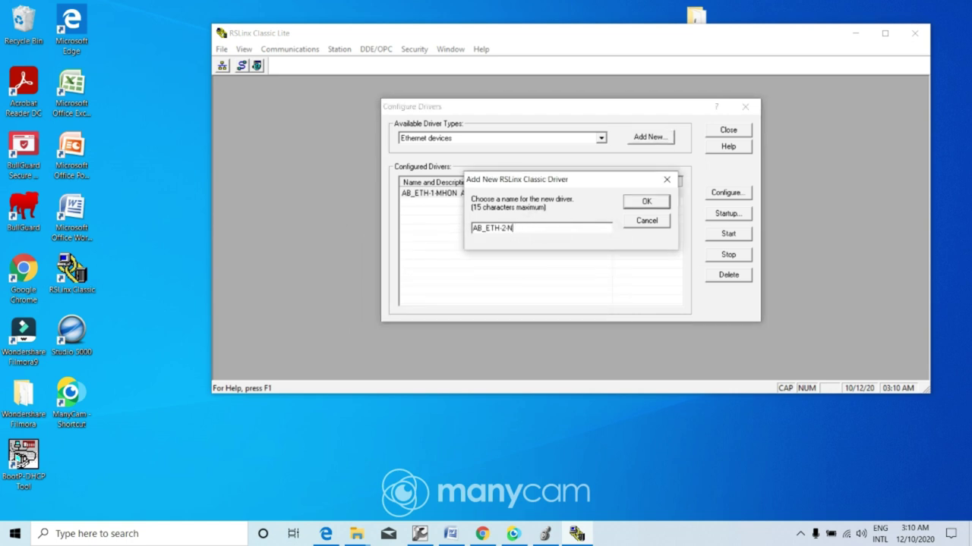
text(-NEWIP)
click(655, 205)
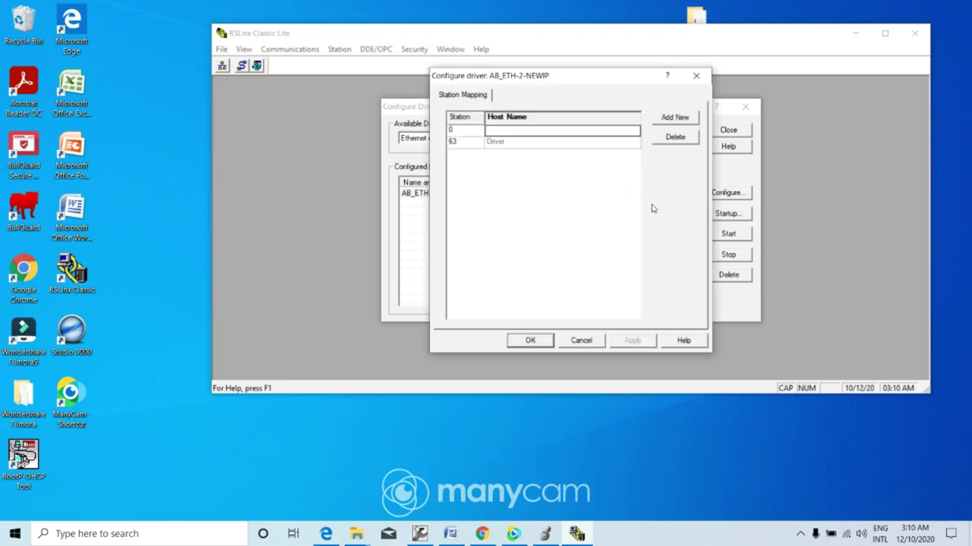
Map station 0 to host 192.168.1.30, save the driver and close RSLinx Classic.
click(565, 131)
text(19)
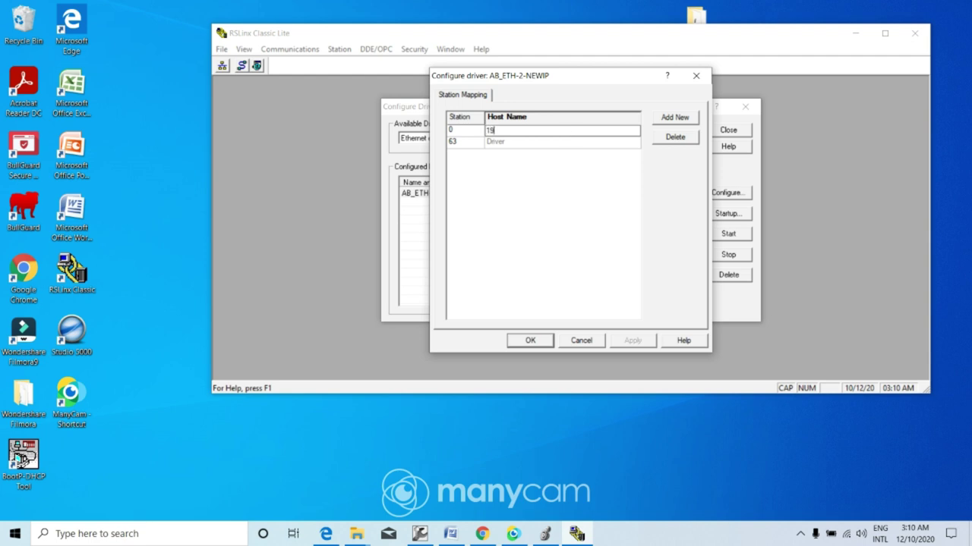
text(2.168.1.30)
click(536, 341)
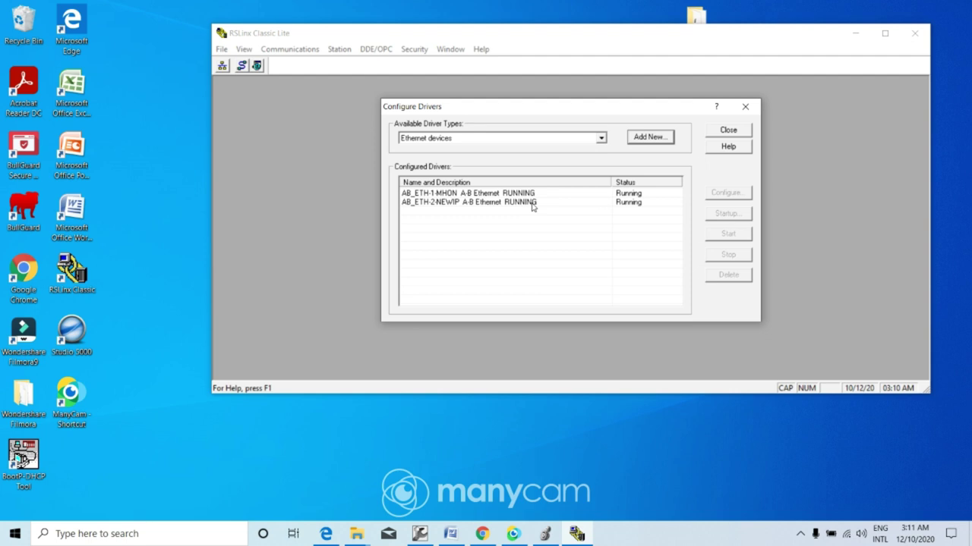
click(744, 108)
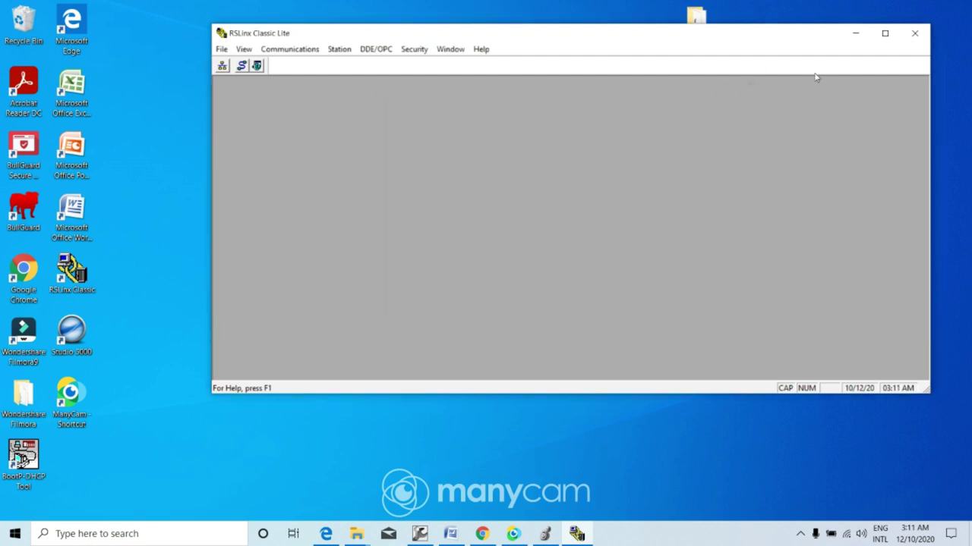
click(915, 34)
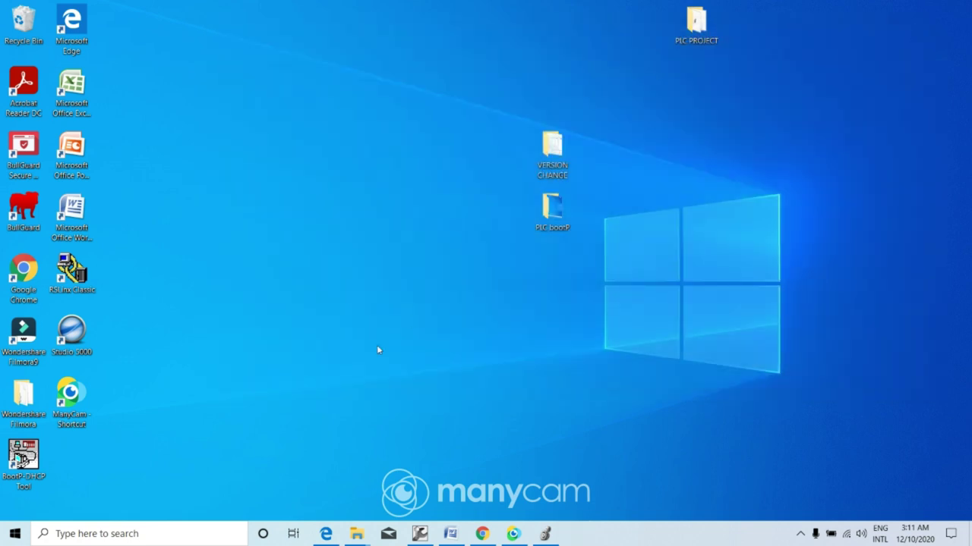
Return to Logix Designer and check the controller's chassis type and slot through the 1756 backplane's properties.
click(545, 534)
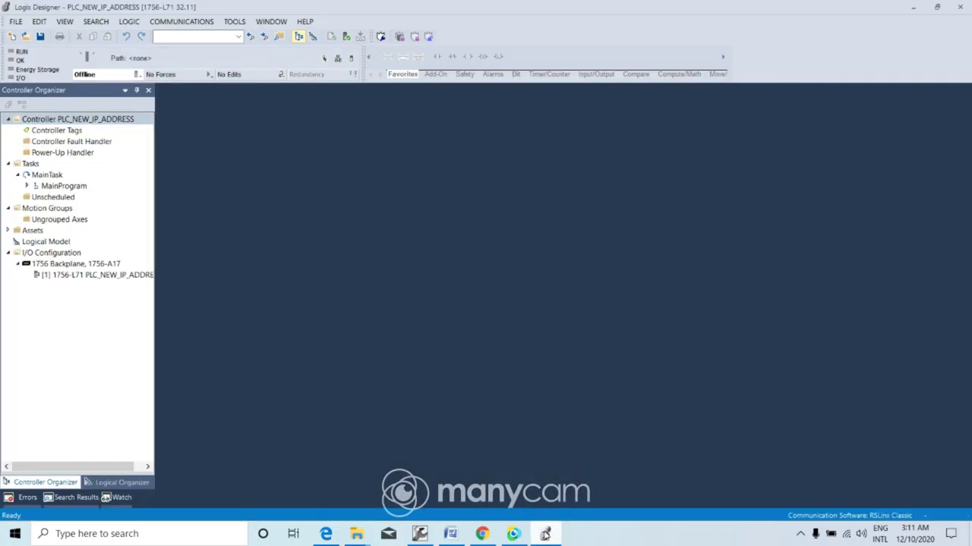
click(109, 265)
right_click(110, 265)
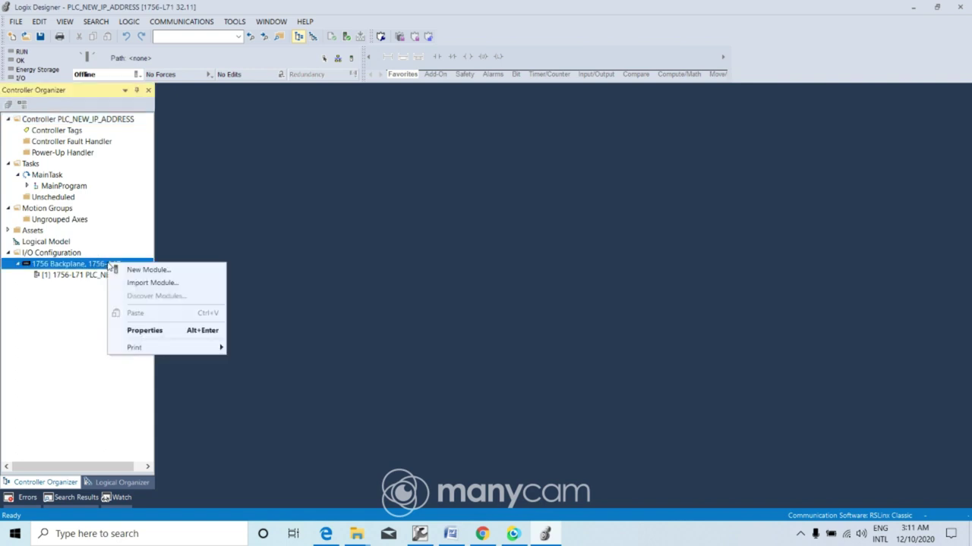
click(159, 330)
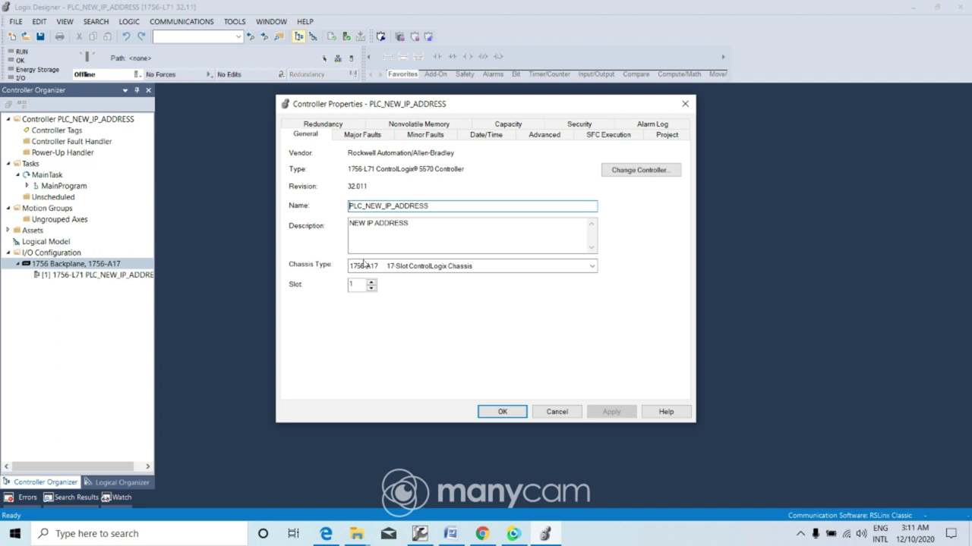
click(509, 413)
Add a new module to the 1756 backplane, filtering the catalog to Communication and choosing 1756-EN2TR.
right_click(128, 266)
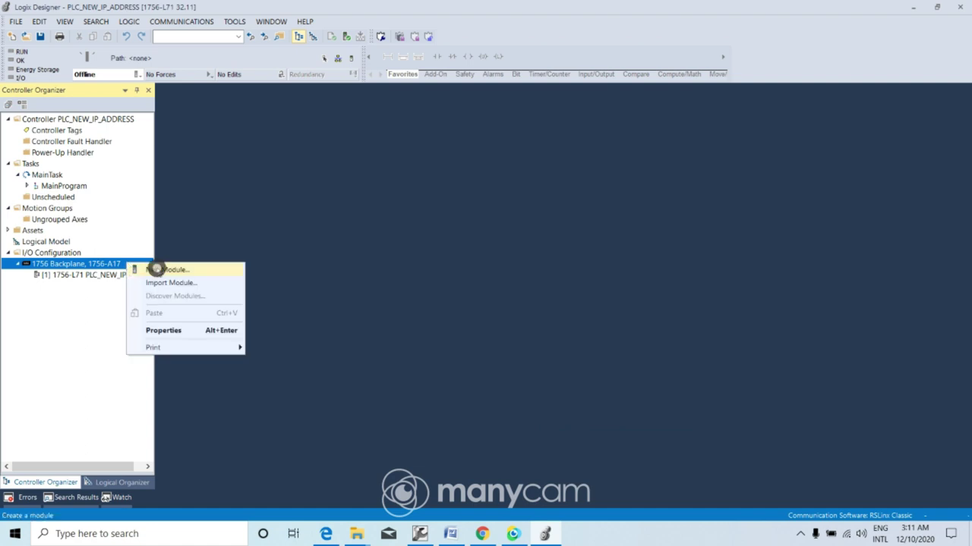
click(157, 271)
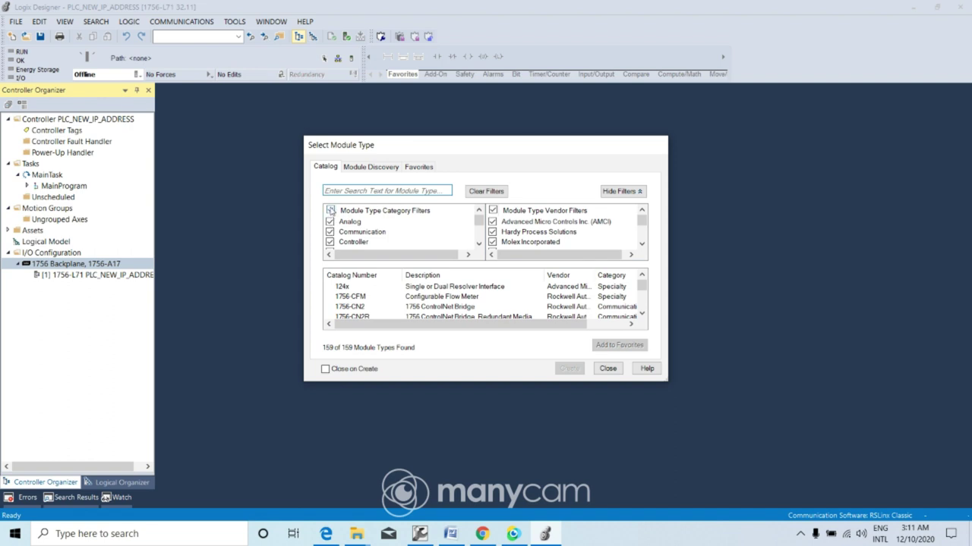
click(330, 210)
click(330, 232)
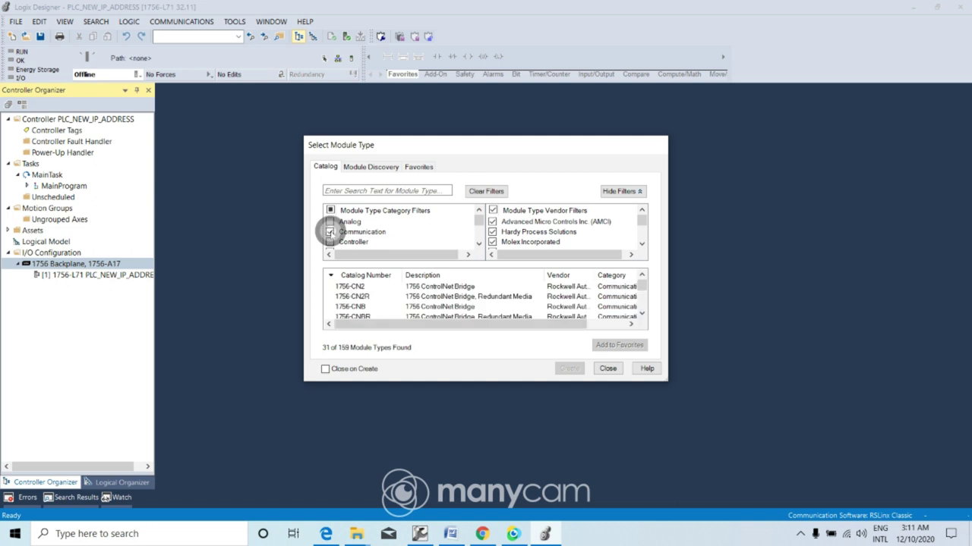
click(641, 313)
click(641, 314)
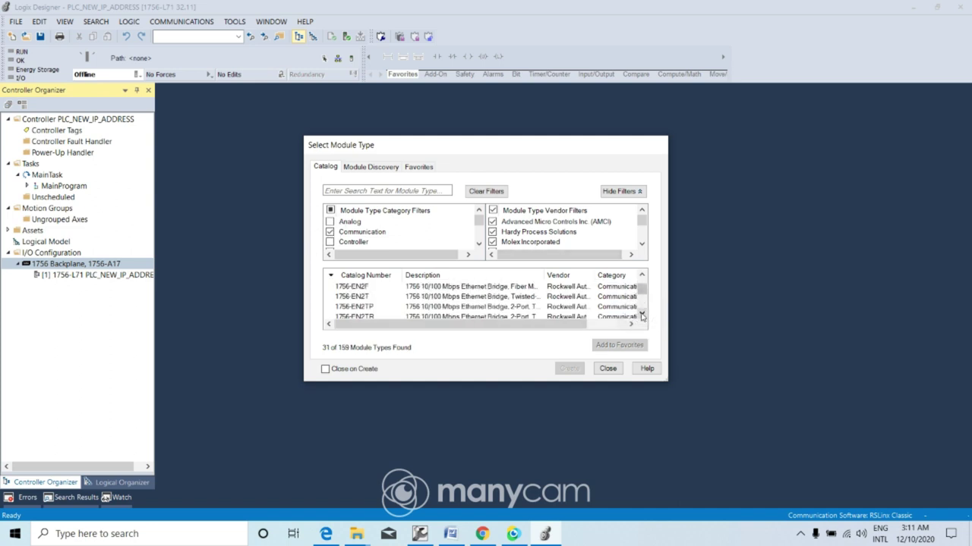
click(641, 316)
click(381, 307)
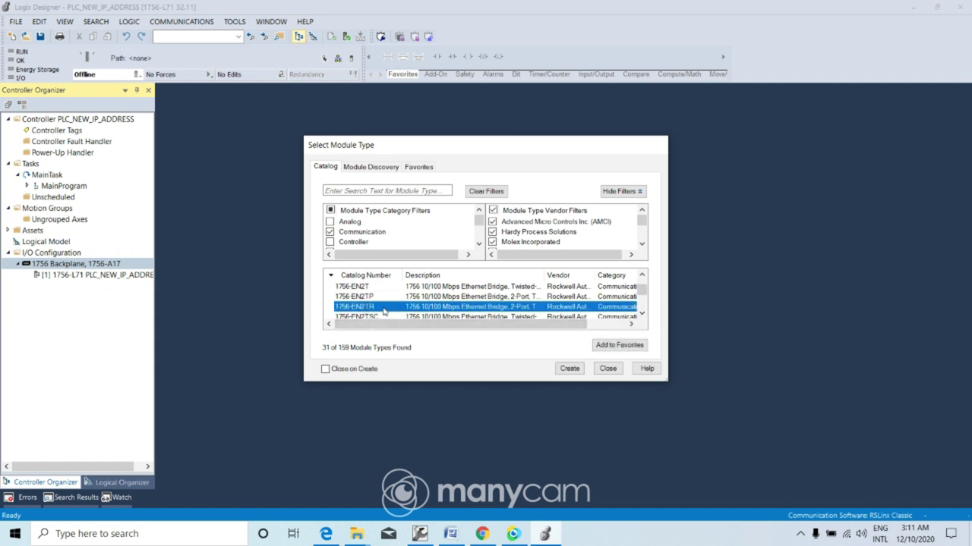
click(569, 368)
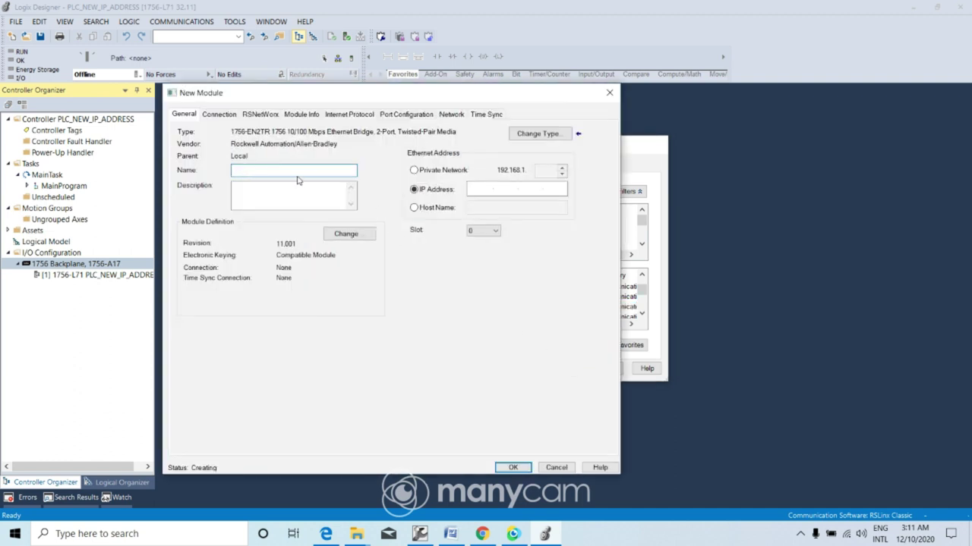
Name the new module NEW_IP and describe it as COMMUNICATION MODULE.
click(293, 170)
text(N)
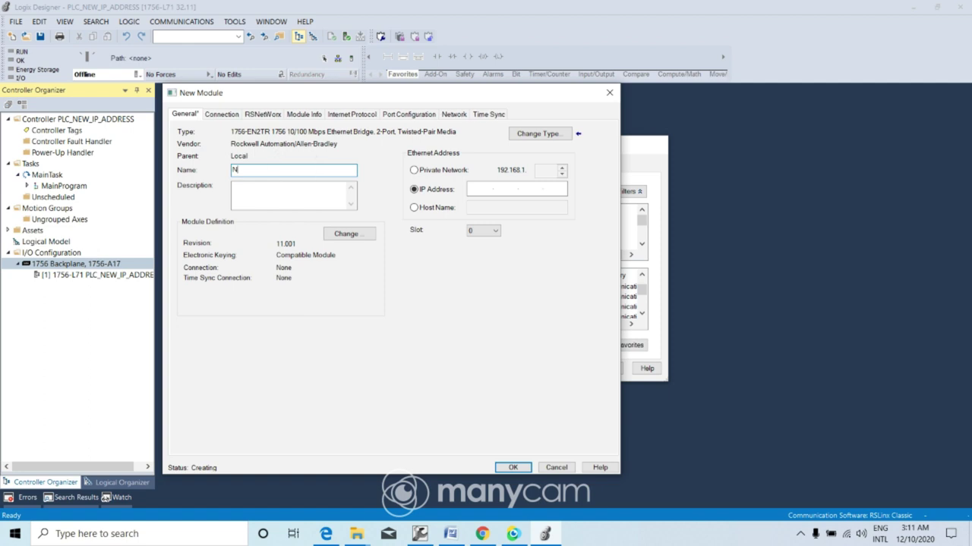
text(EW_IP)
click(277, 191)
text(COMMUN)
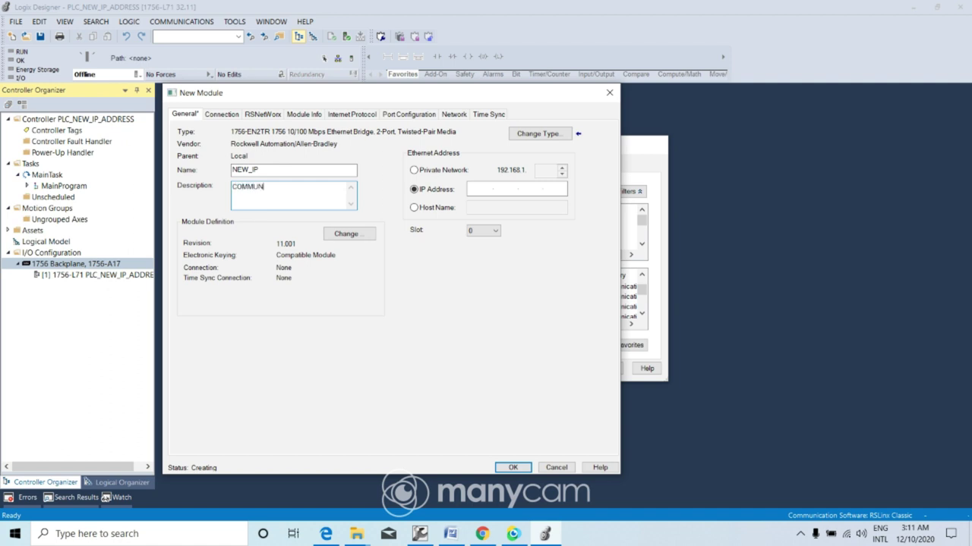
text(ICATION MODULE)
Set the module's IP address to 192.168.1.30 and its slot to 14, then create it and close the module catalog.
click(479, 189)
text(192.1681 .)
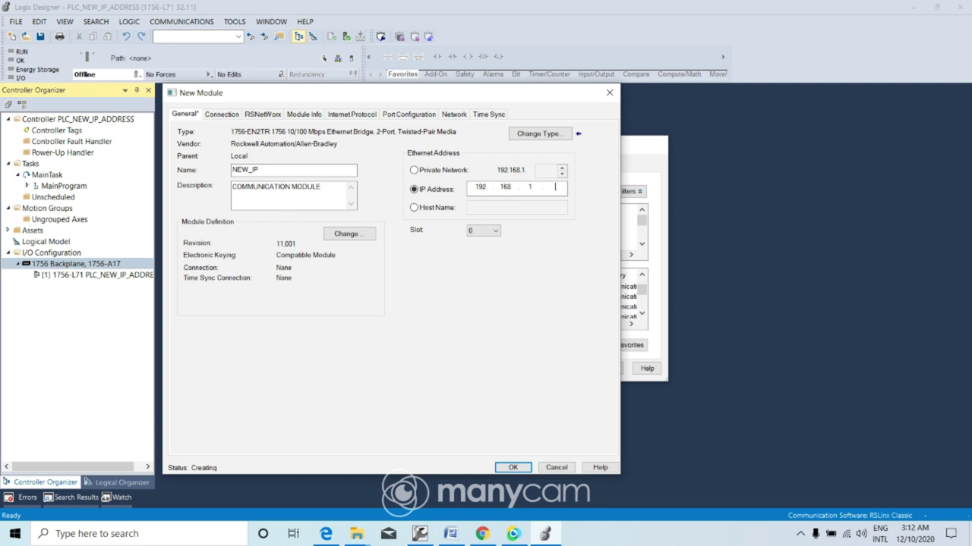
text(3)
text(1)
text(.)
text(30)
click(484, 230)
click(477, 351)
click(515, 468)
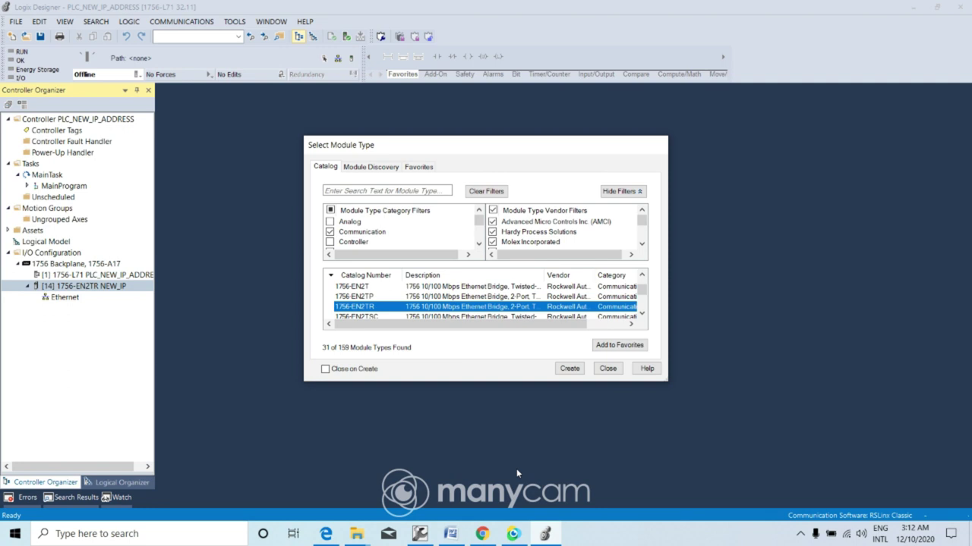
click(608, 370)
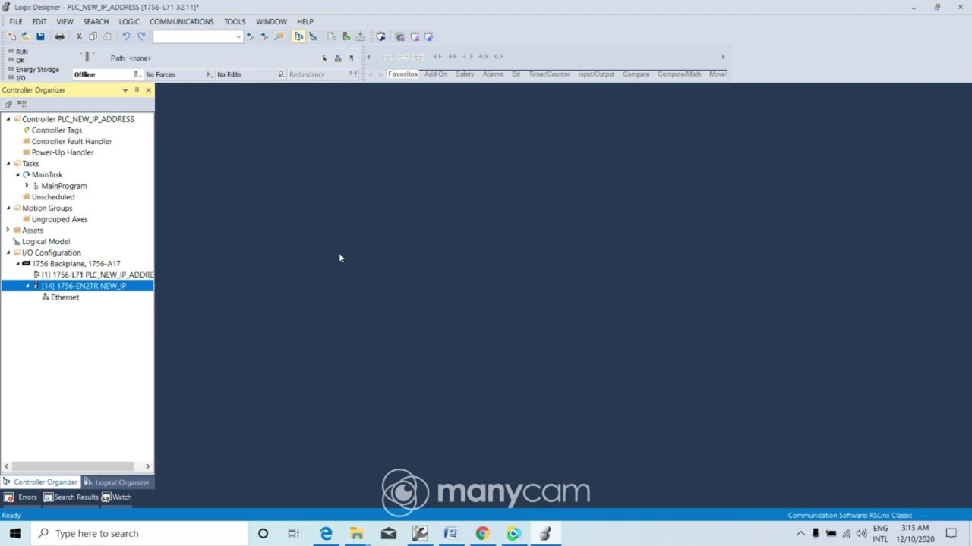
Browse the AB_ETH-2-NEWIP driver through 192.168.1.30 and its 1756-A17 backplane, and select the 1756-L71 controller in slot 01.
click(337, 60)
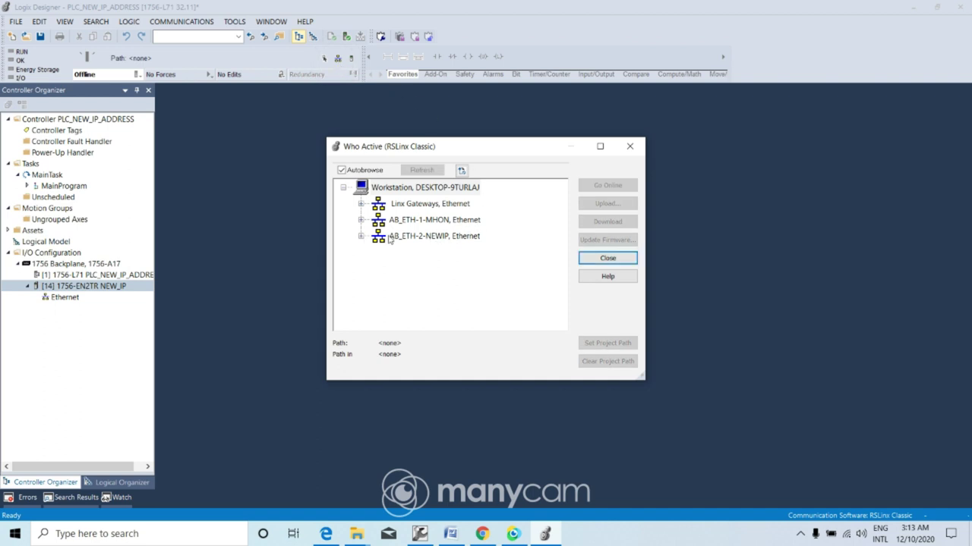
click(362, 238)
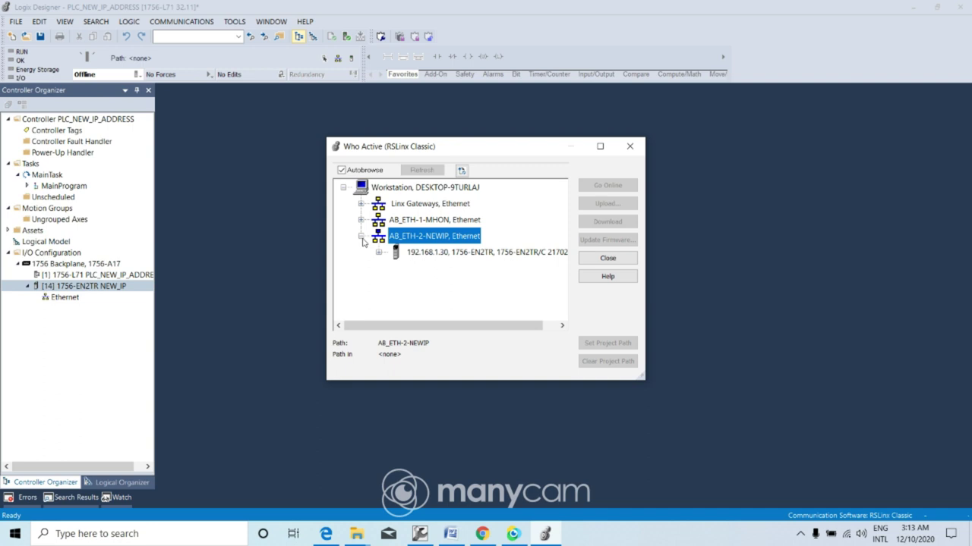
click(378, 253)
click(378, 254)
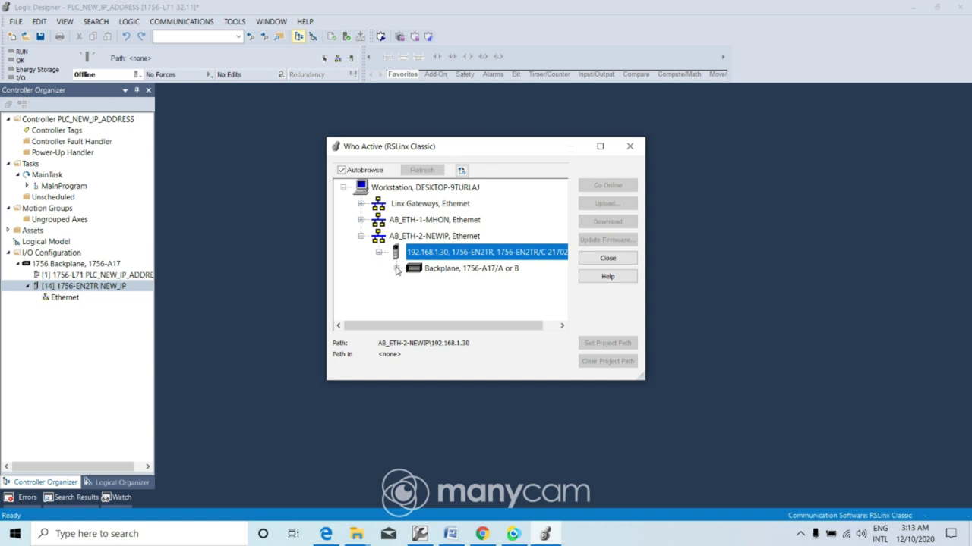
click(395, 270)
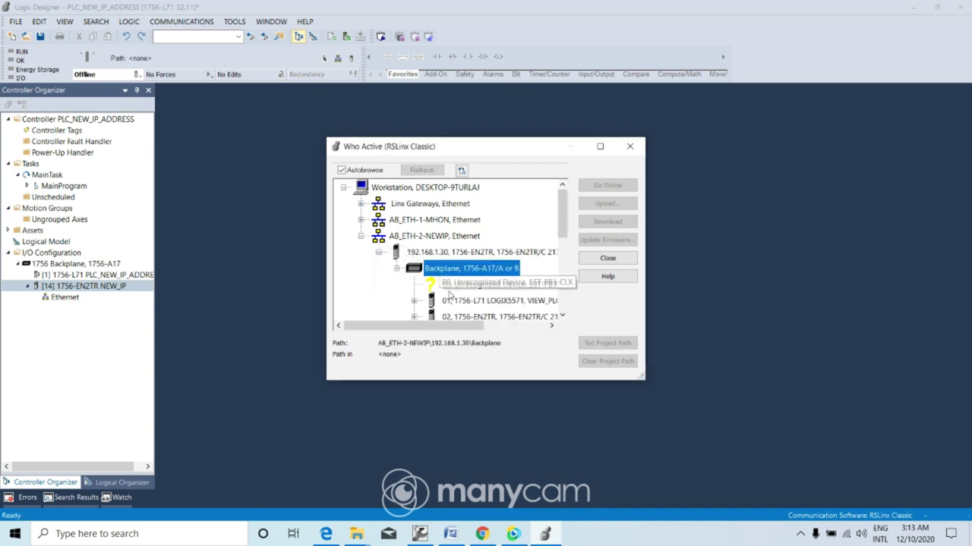
click(464, 303)
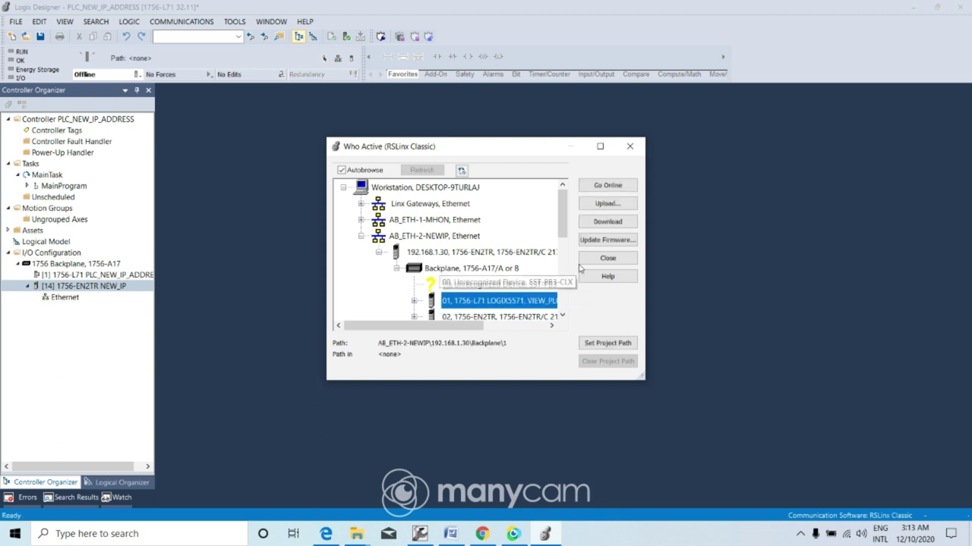
Download the PLC_NEW_IP_ADDRESS project to the selected controller and return it to Remote Run mode.
click(608, 225)
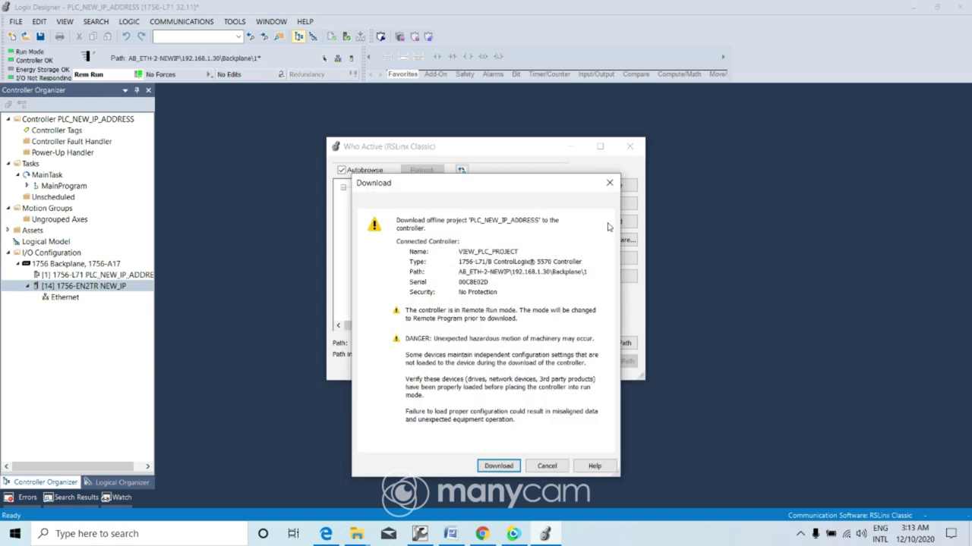
click(499, 465)
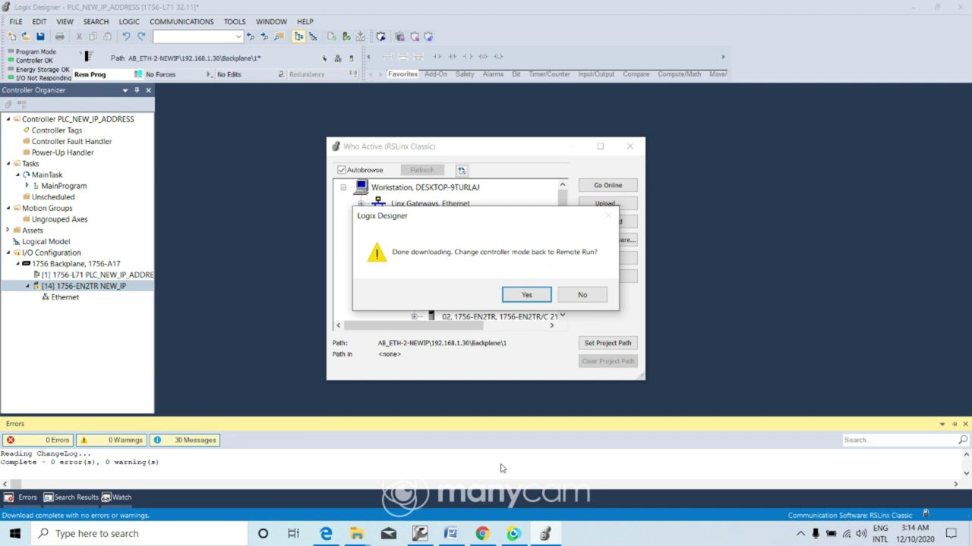
click(526, 295)
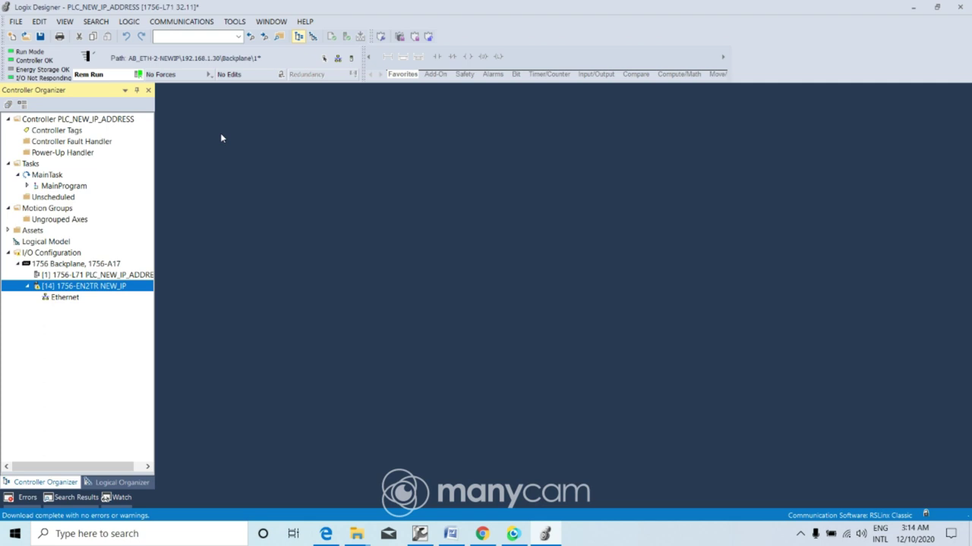
Review the NEW_IP module's properties, including its connection, RSNetWorx, module info and Internet Protocol settings, then close them and minimize Logix Designer.
right_click(111, 287)
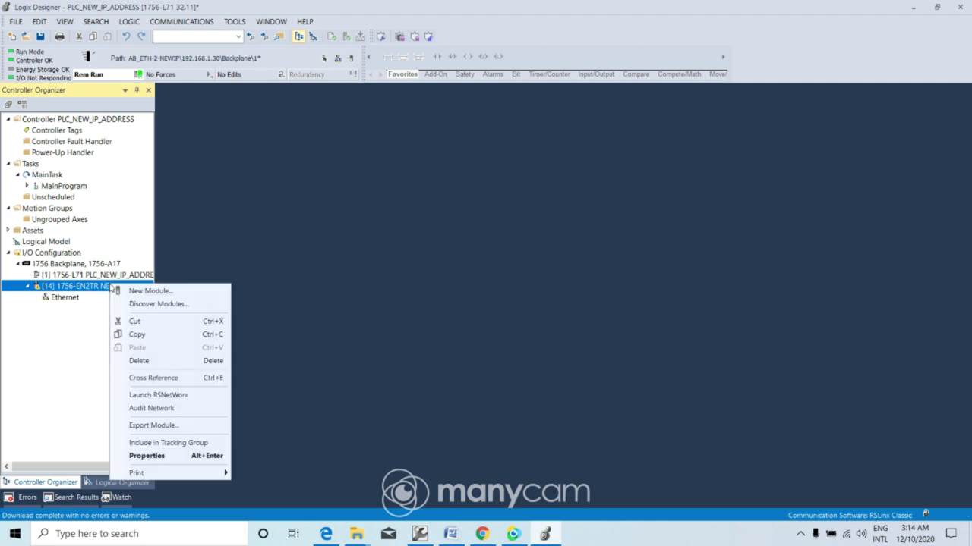
click(70, 284)
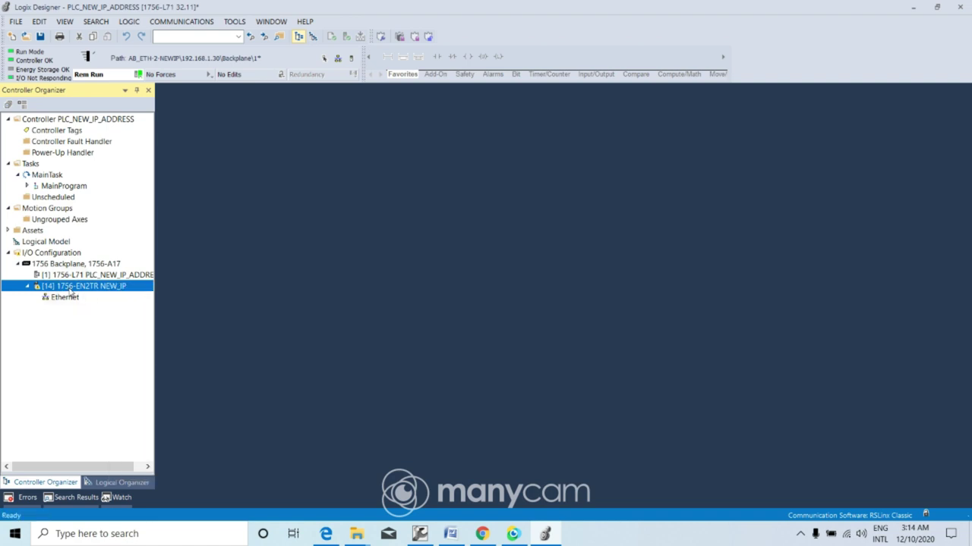
right_click(70, 286)
click(124, 460)
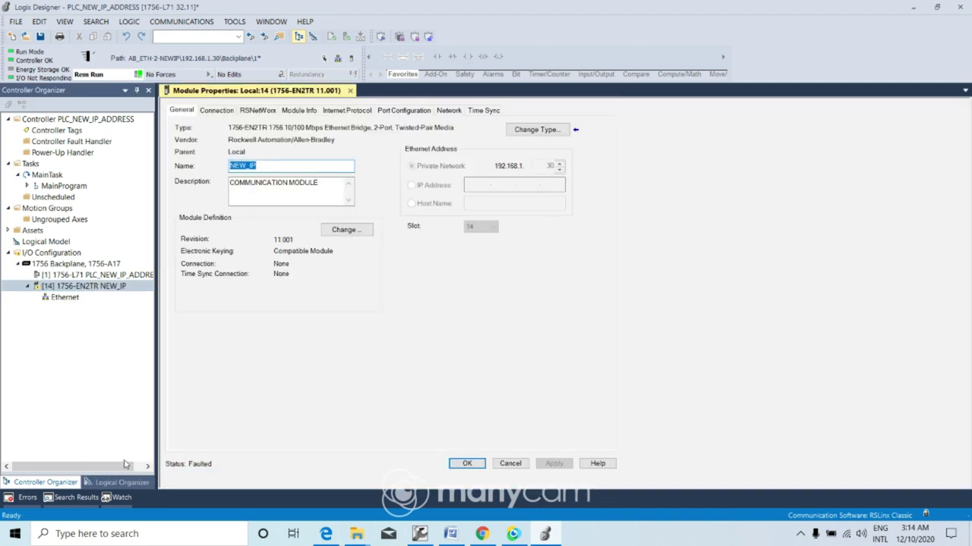
click(214, 112)
click(258, 111)
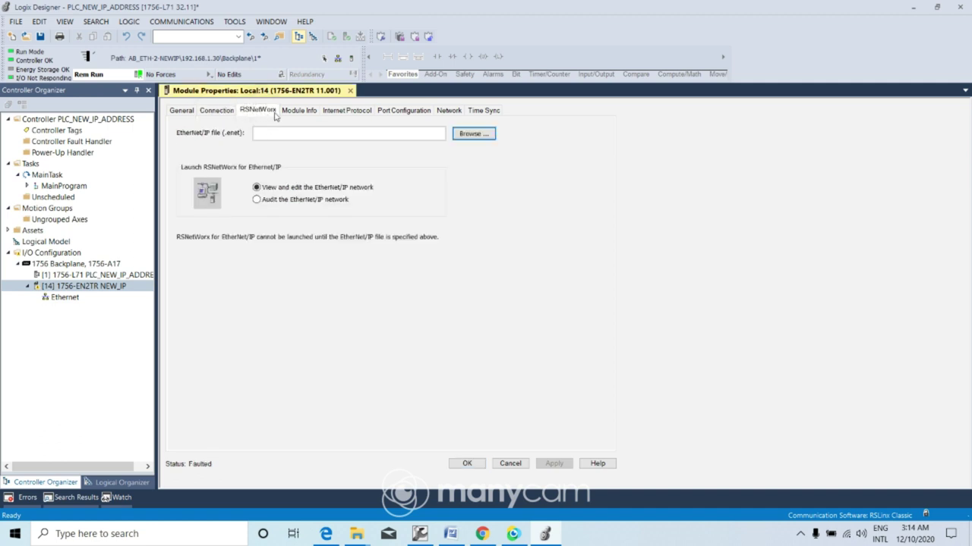
click(288, 111)
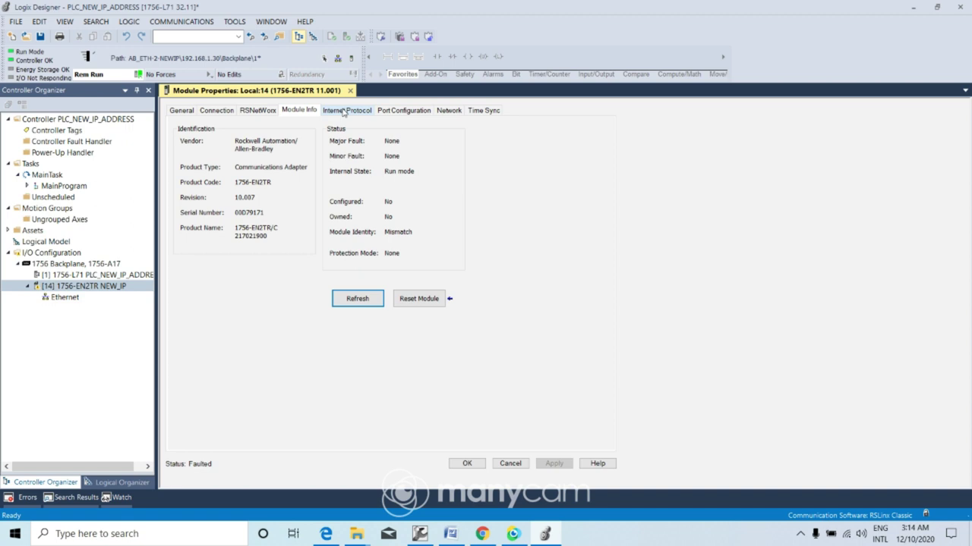
click(343, 113)
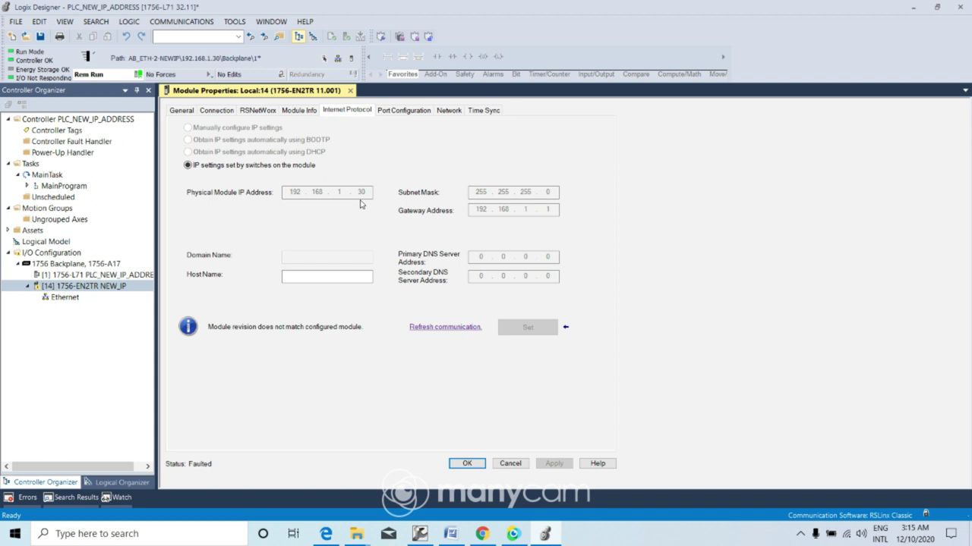
click(465, 463)
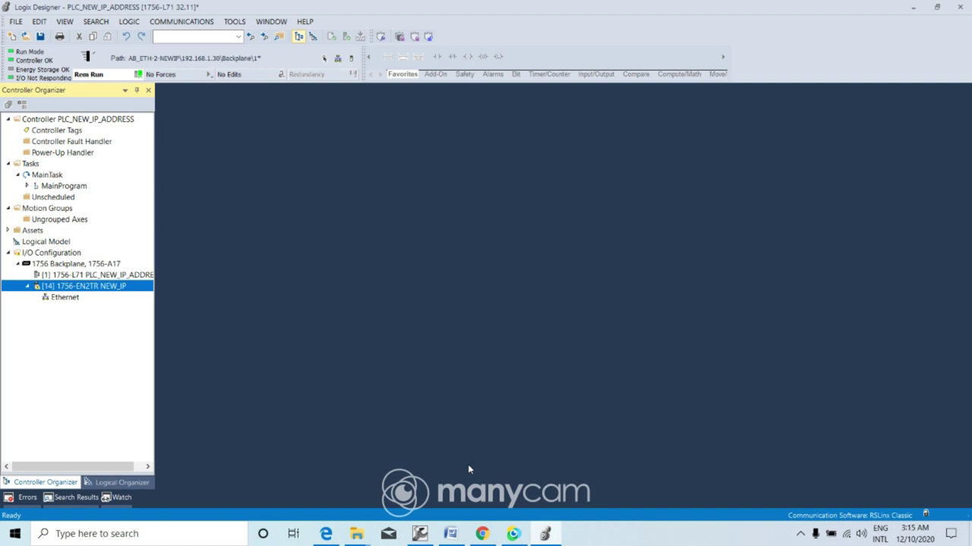
click(914, 8)
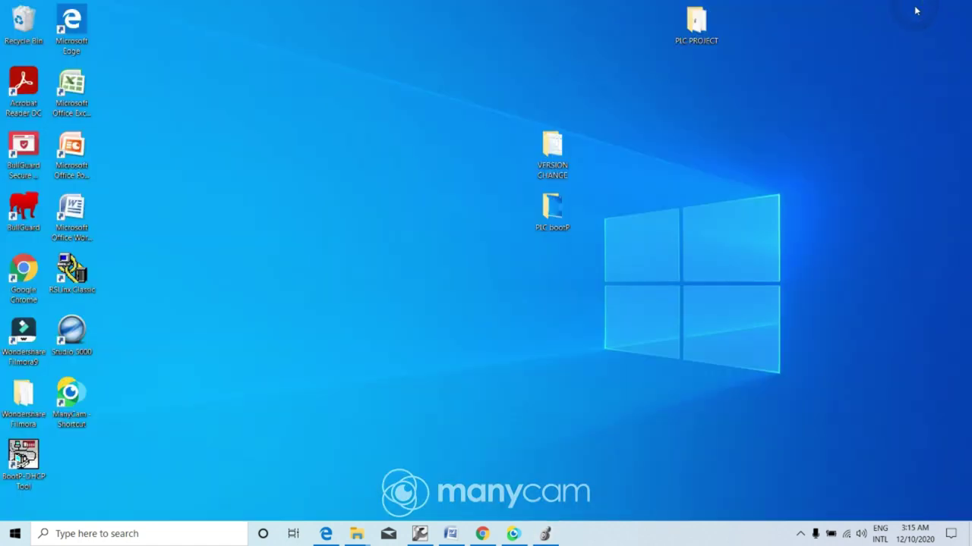